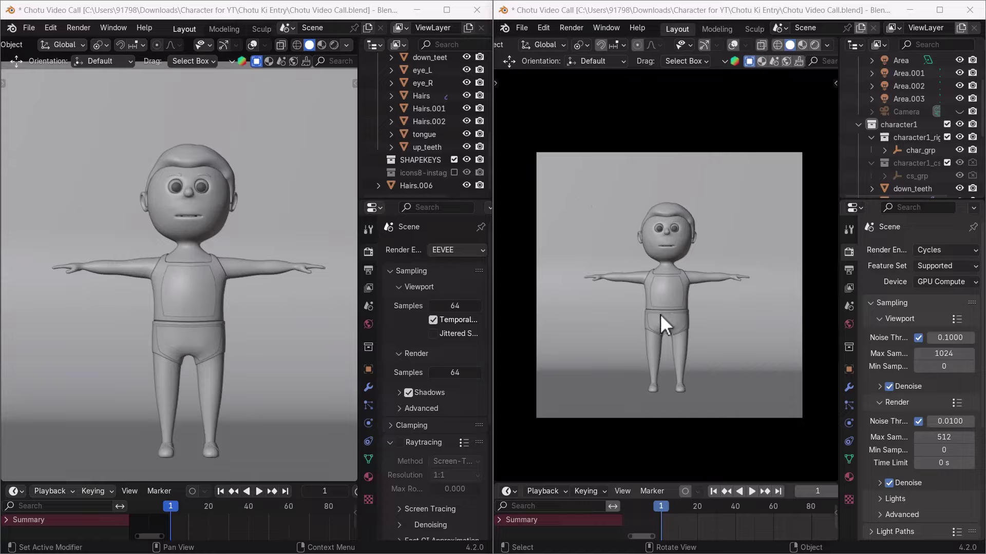
Free the Cycles window from camera view and frame the boy through the scene camera in EEVEE
{"action": "key", "text": "KP_0"}
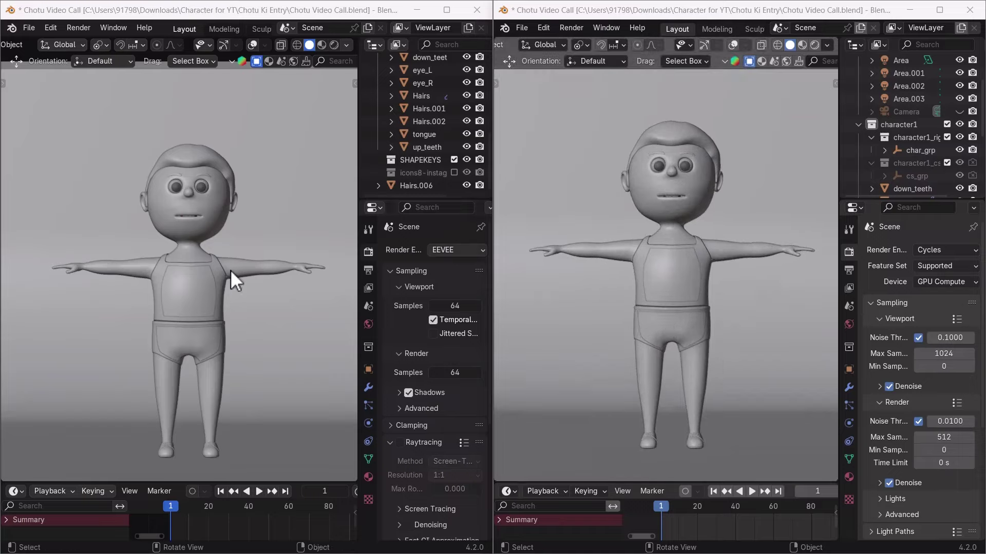
{"action": "key", "text": "KP_0"}
{"action": "scroll", "coordinate": [230, 270], "scroll_direction": "up", "scroll_amount": 1}
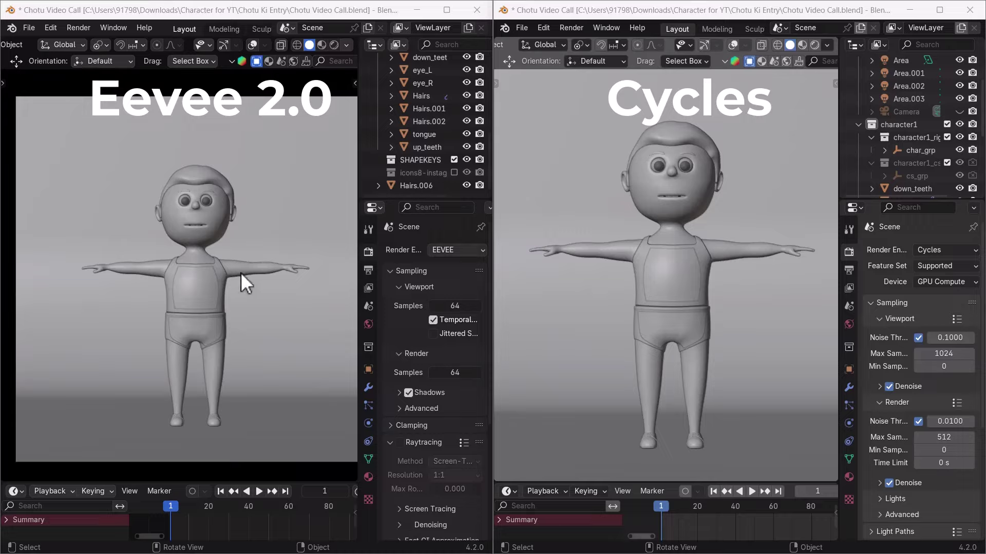
{"action": "scroll", "coordinate": [676, 236], "scroll_direction": "down", "scroll_amount": 2}
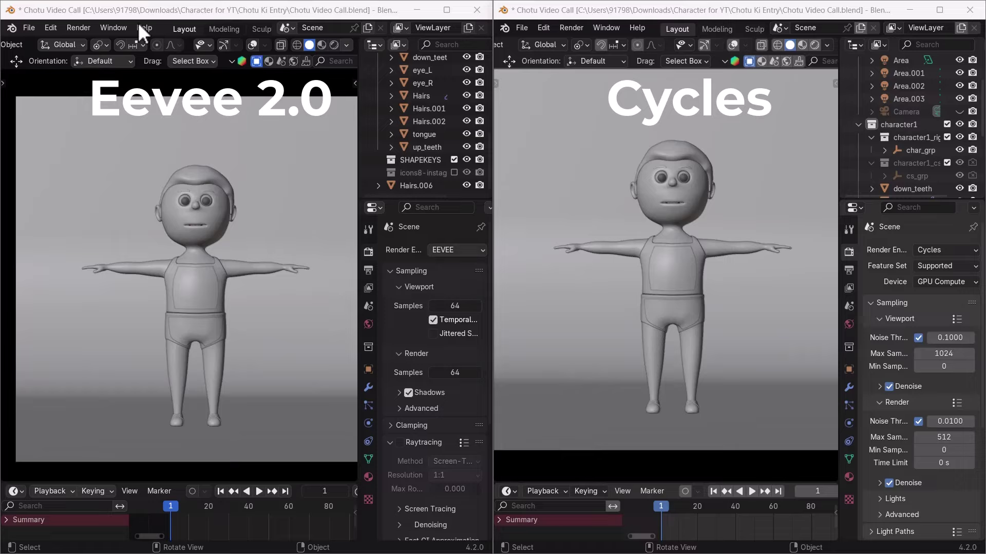
Switch the EEVEE viewport to Rendered shading so the boy appears textured and lit
{"action": "left_click", "coordinate": [332, 46]}
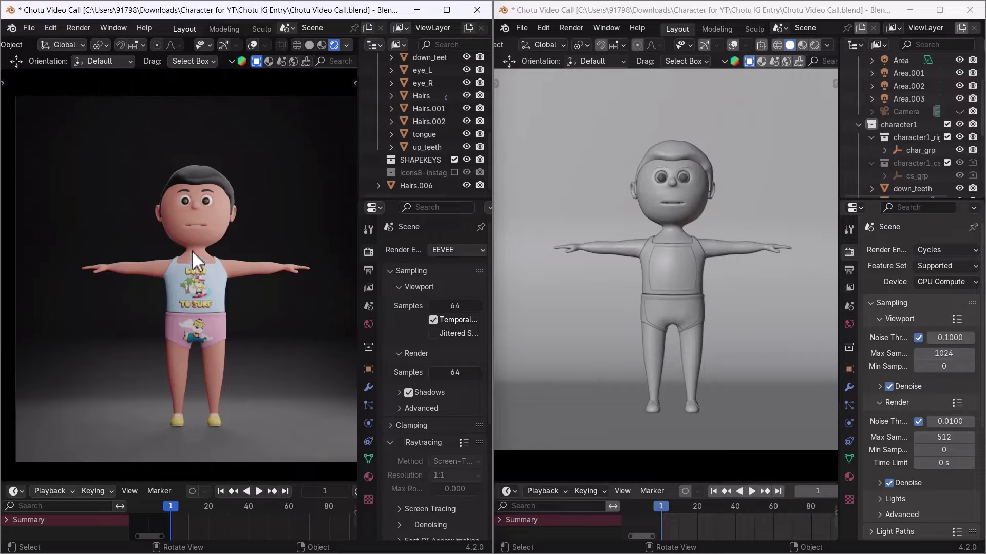
{"action": "scroll", "coordinate": [186, 233], "scroll_direction": "up", "scroll_amount": 4}
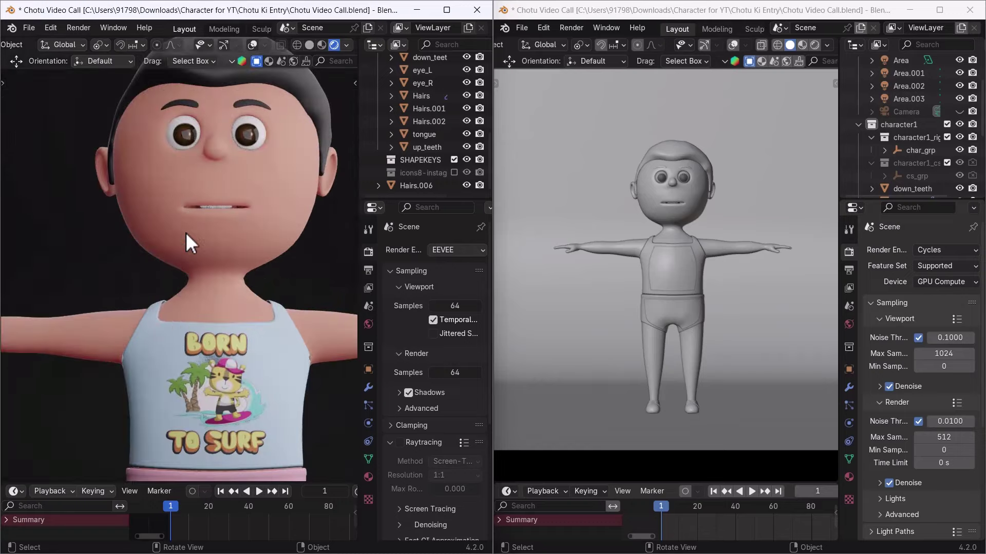
{"action": "scroll", "coordinate": [198, 267], "scroll_direction": "up", "scroll_amount": 3}
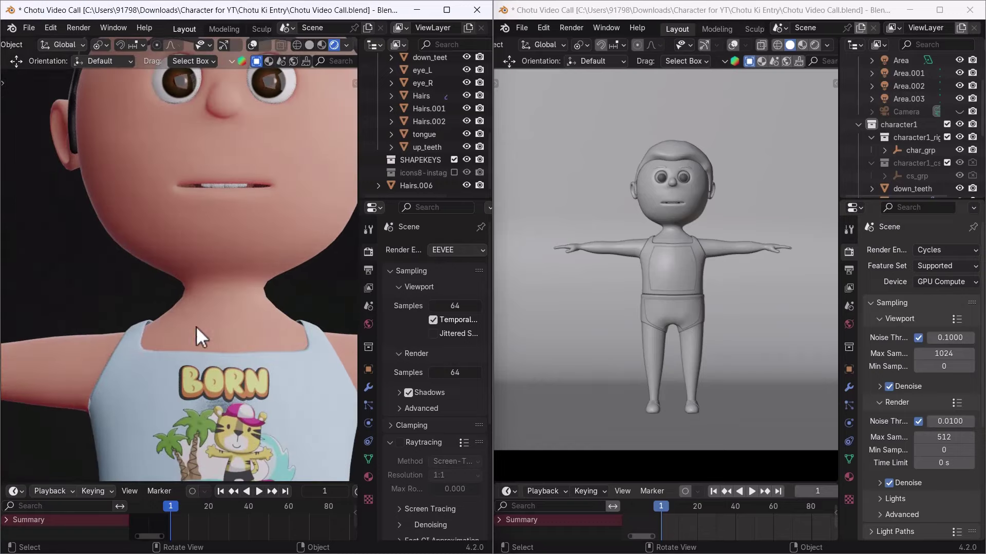
Enable EEVEE Raytracing, toggling it off and on to compare the look
{"action": "left_click", "coordinate": [400, 442]}
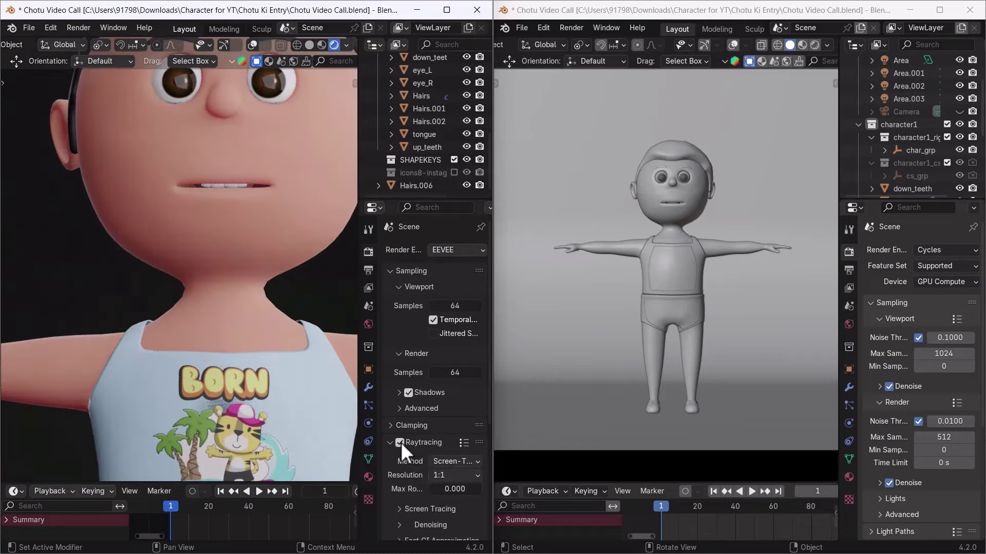
{"action": "scroll", "coordinate": [211, 297], "scroll_direction": "down", "scroll_amount": 2}
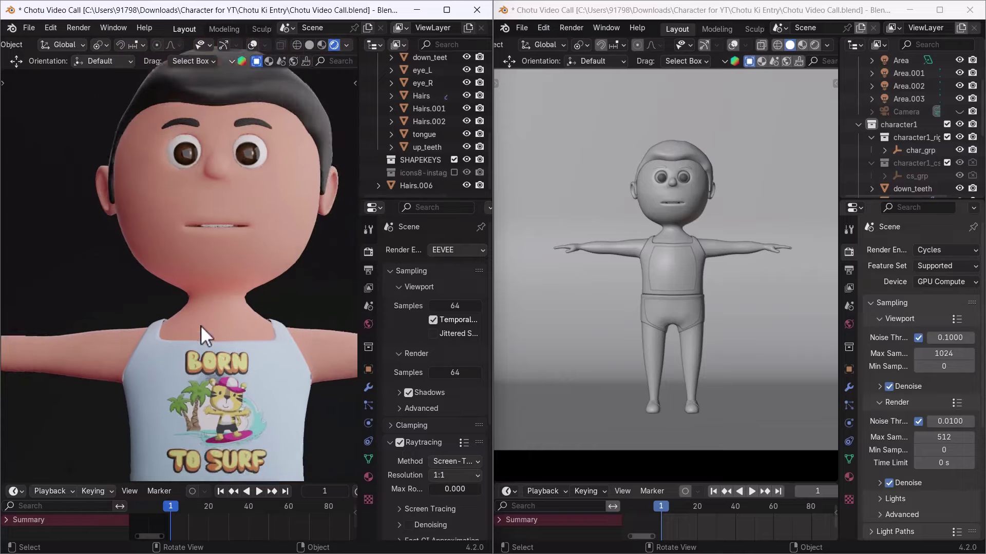
{"action": "scroll", "coordinate": [201, 325], "scroll_direction": "down", "scroll_amount": 2}
{"action": "scroll", "coordinate": [213, 401], "scroll_direction": "down", "scroll_amount": 4, "text": "shift"}
{"action": "scroll", "coordinate": [214, 368], "scroll_direction": "up", "scroll_amount": 3}
{"action": "scroll", "coordinate": [223, 339], "scroll_direction": "up", "scroll_amount": 3}
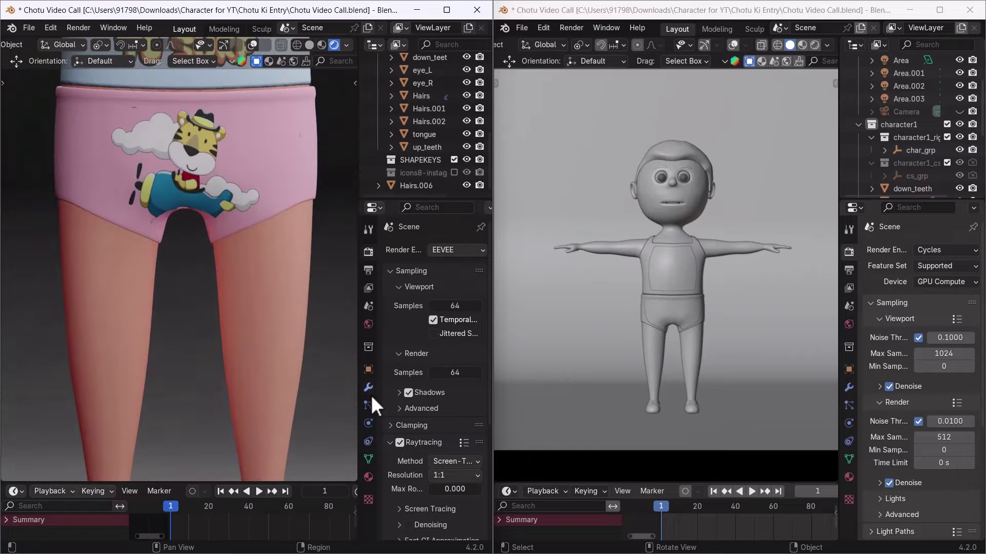
{"action": "left_click", "coordinate": [400, 443]}
{"action": "left_click", "coordinate": [400, 443]}
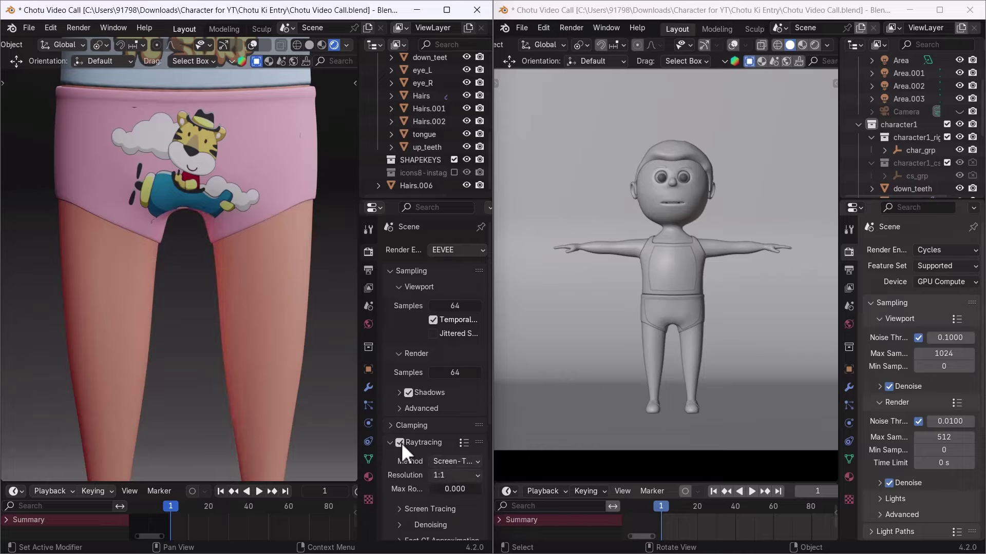
{"action": "left_click", "coordinate": [399, 443]}
{"action": "left_click", "coordinate": [400, 443]}
Try EEVEE viewport samples at 16, then restore them to 64
{"action": "mouse_move", "coordinate": [199, 294]}
{"action": "middle_mouse_down", "text": "ctrl"}
{"action": "mouse_move", "coordinate": [241, 380]}
{"action": "mouse_move", "coordinate": [246, 374]}
{"action": "middle_mouse_up", "text": "ctrl"}
{"action": "left_click", "coordinate": [463, 305]}
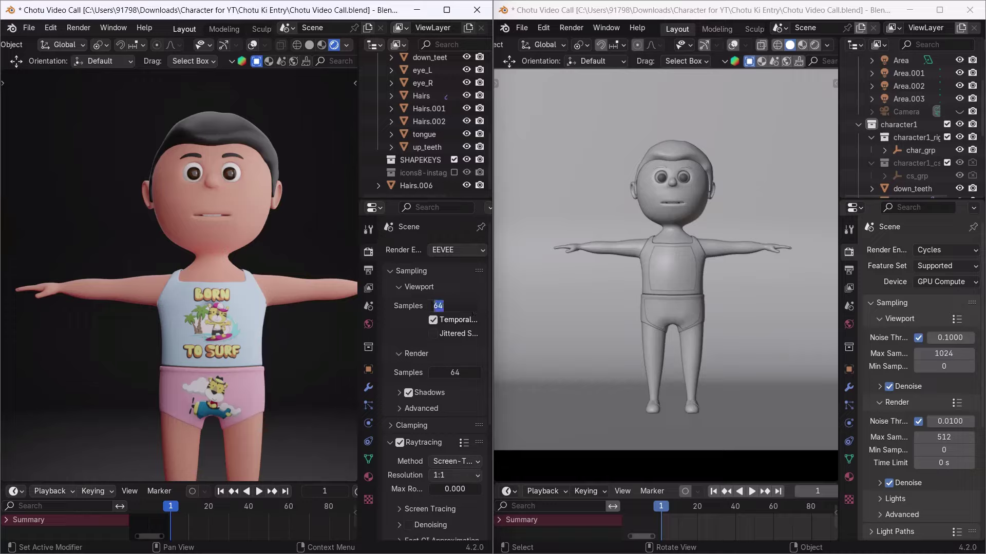
{"action": "type", "text": "16"}
{"action": "key", "text": "Return"}
{"action": "left_click", "coordinate": [462, 306]}
{"action": "type", "text": "64"}
{"action": "key", "text": "Return"}
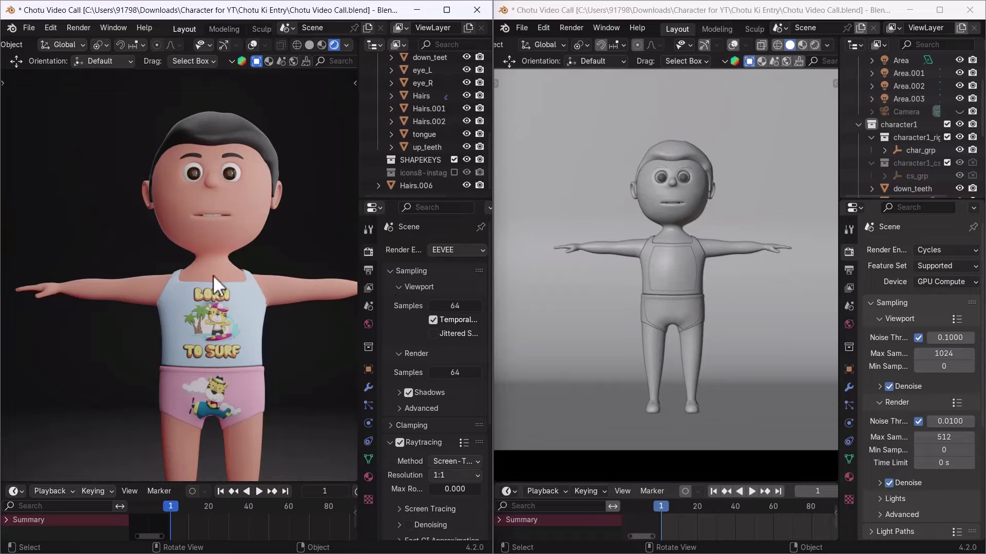
Return the EEVEE window to camera view and enlarge the framed character
{"action": "key", "text": "KP_0"}
{"action": "middle_click_drag", "start_coordinate": [229, 306], "coordinate": [199, 297], "text": "ctrl"}
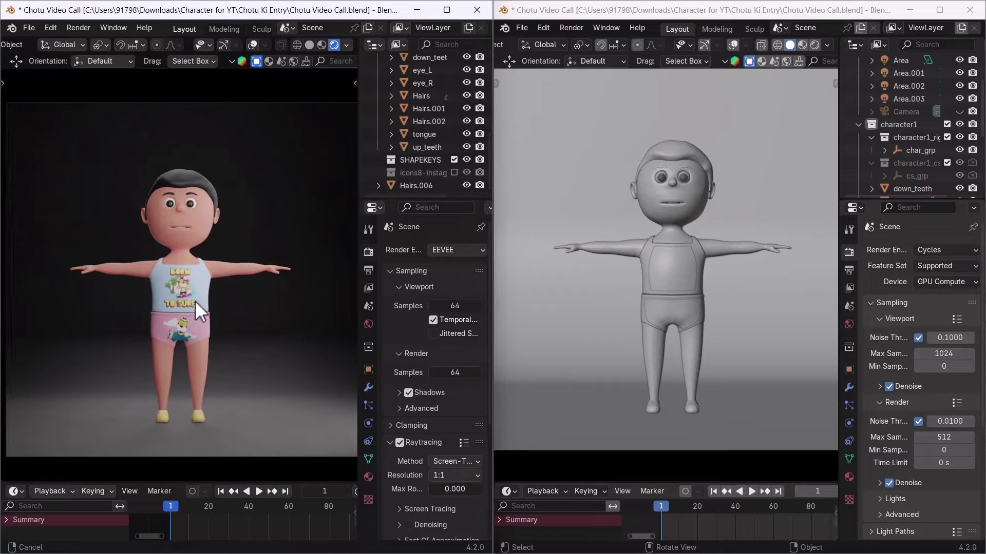
{"action": "scroll", "coordinate": [195, 299], "scroll_direction": "down", "scroll_amount": 1}
{"action": "scroll", "coordinate": [189, 379], "scroll_direction": "up", "scroll_amount": 3}
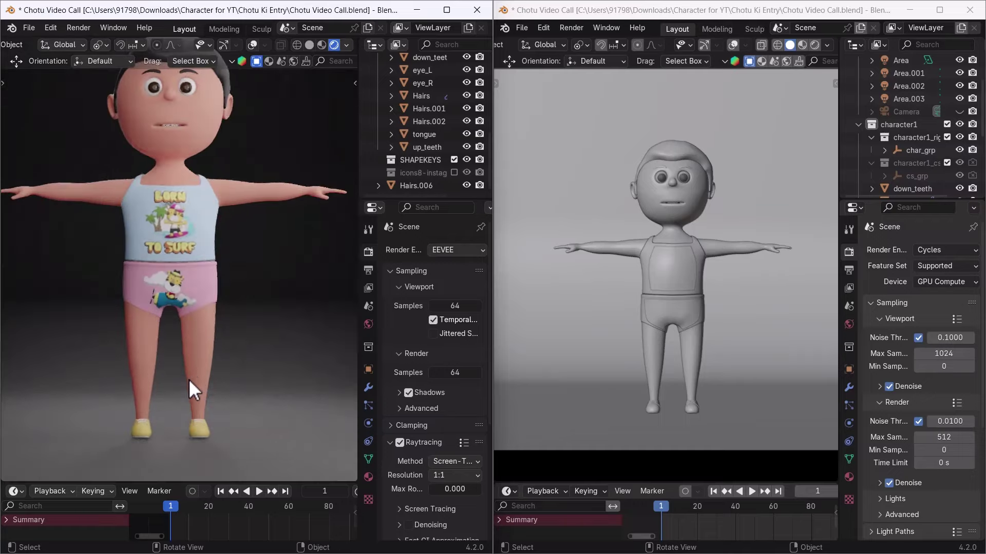
{"action": "scroll", "coordinate": [192, 360], "scroll_direction": "up", "scroll_amount": 4}
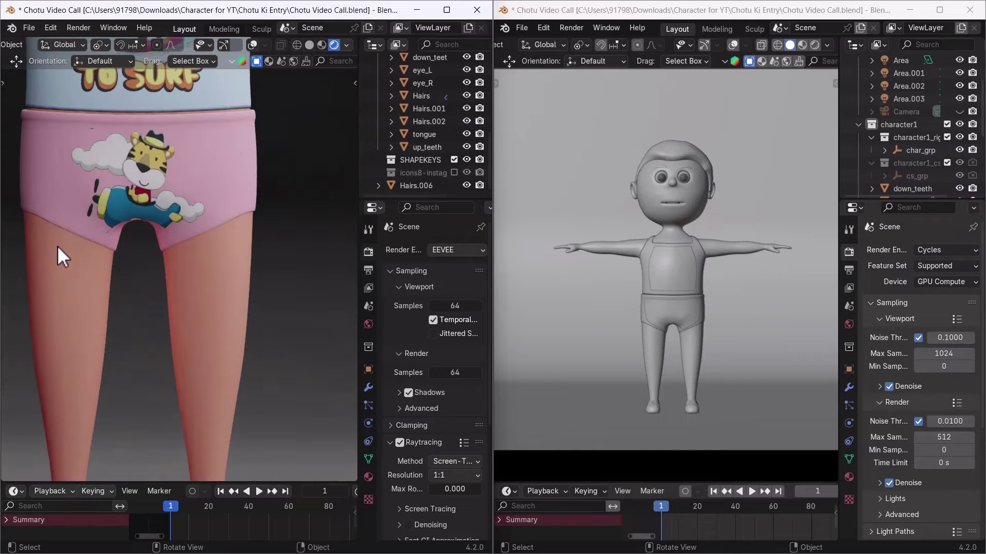
Toggle Raytracing off and back on, inspect the shirt, then return to camera view
{"action": "left_click", "coordinate": [400, 443]}
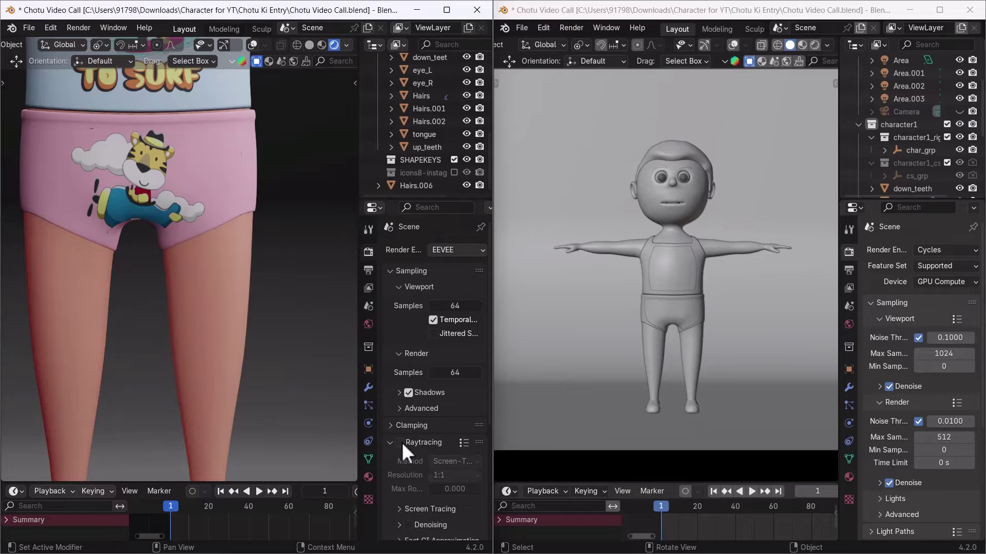
{"action": "left_click", "coordinate": [400, 443]}
{"action": "scroll", "coordinate": [165, 294], "scroll_direction": "down", "scroll_amount": 5}
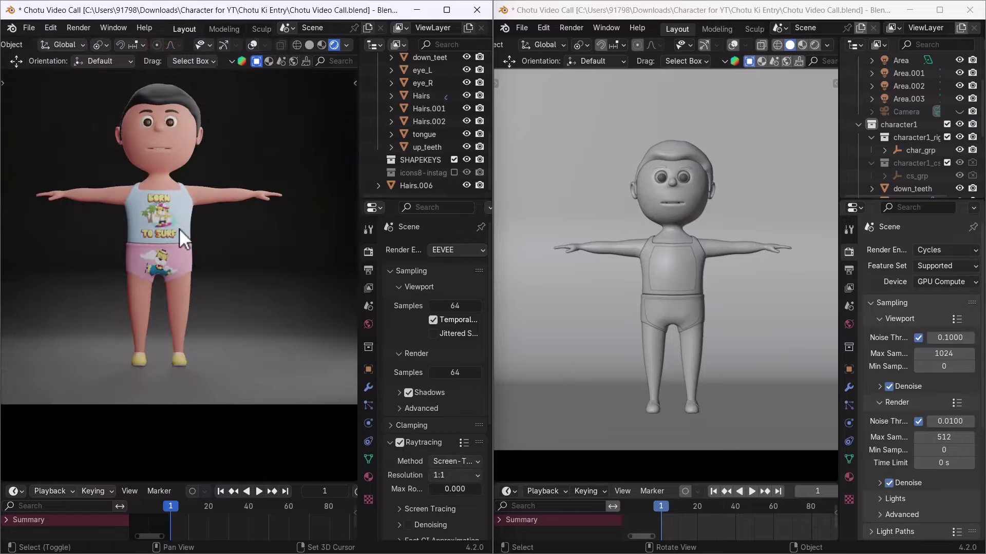
{"action": "scroll", "coordinate": [180, 229], "scroll_direction": "up", "scroll_amount": 3}
{"action": "scroll", "coordinate": [171, 266], "scroll_direction": "up", "scroll_amount": 2}
{"action": "scroll", "coordinate": [172, 293], "scroll_direction": "up", "scroll_amount": 2}
{"action": "mouse_move", "coordinate": [195, 319]}
{"action": "middle_mouse_down", "text": "shift"}
{"action": "mouse_move", "coordinate": [198, 254]}
{"action": "mouse_move", "coordinate": [187, 241]}
{"action": "mouse_move", "coordinate": [170, 279]}
{"action": "middle_mouse_up", "text": "shift"}
{"action": "scroll", "coordinate": [174, 278], "scroll_direction": "down", "scroll_amount": 3}
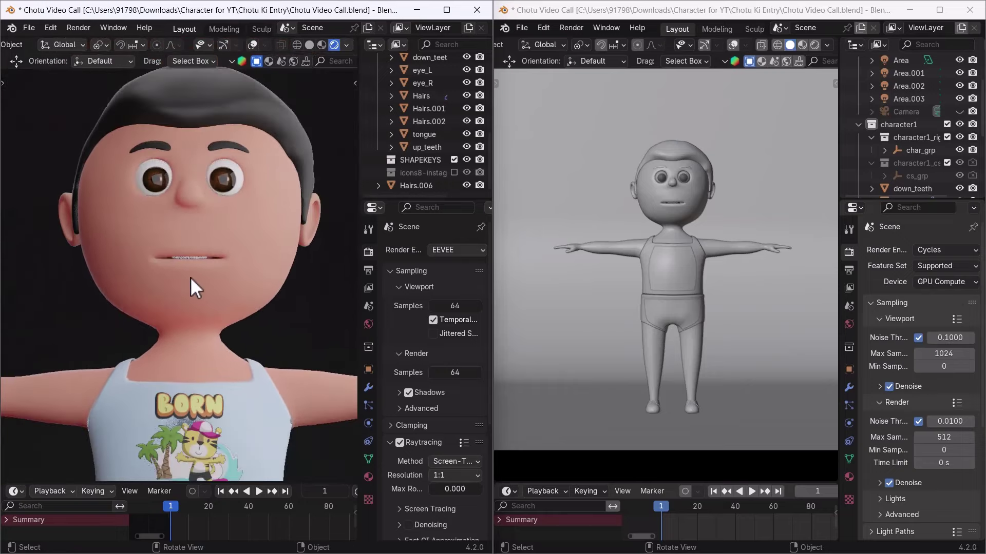
{"action": "scroll", "coordinate": [192, 278], "scroll_direction": "down", "scroll_amount": 3}
{"action": "key", "text": "KP_0"}
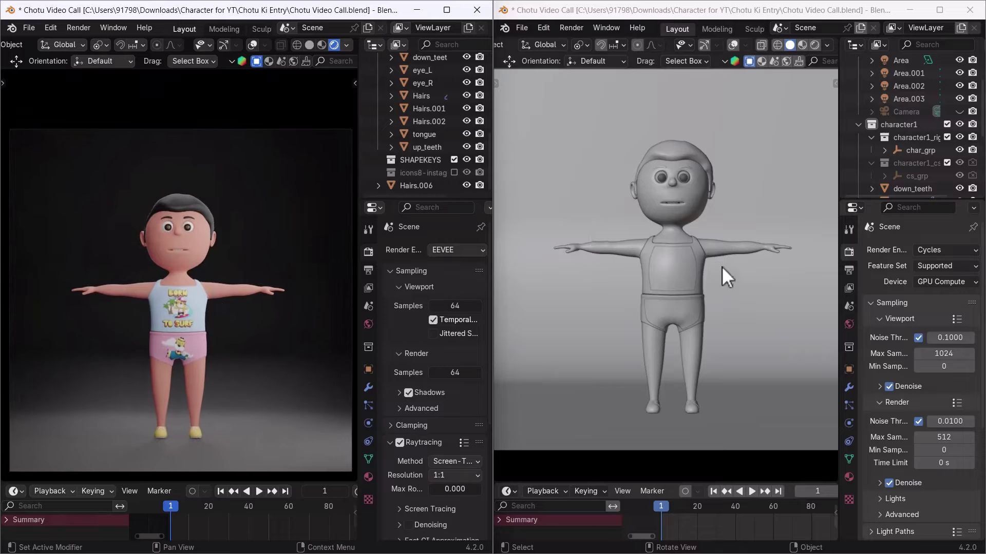
Switch the Cycles camera view to Rendered shading and toggle Viewport Denoise off and back on
{"action": "scroll", "coordinate": [702, 249], "scroll_direction": "up", "scroll_amount": 1, "text": "ctrl"}
{"action": "scroll", "coordinate": [701, 258], "scroll_direction": "up", "scroll_amount": 1, "text": "ctrl"}
{"action": "scroll", "coordinate": [702, 258], "scroll_direction": "down", "scroll_amount": 3}
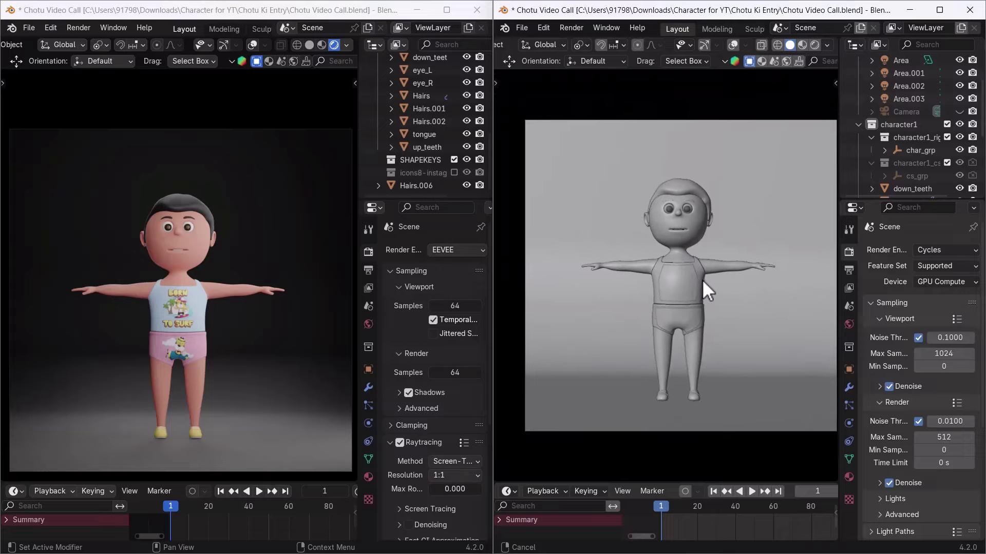
{"action": "left_click", "coordinate": [813, 46]}
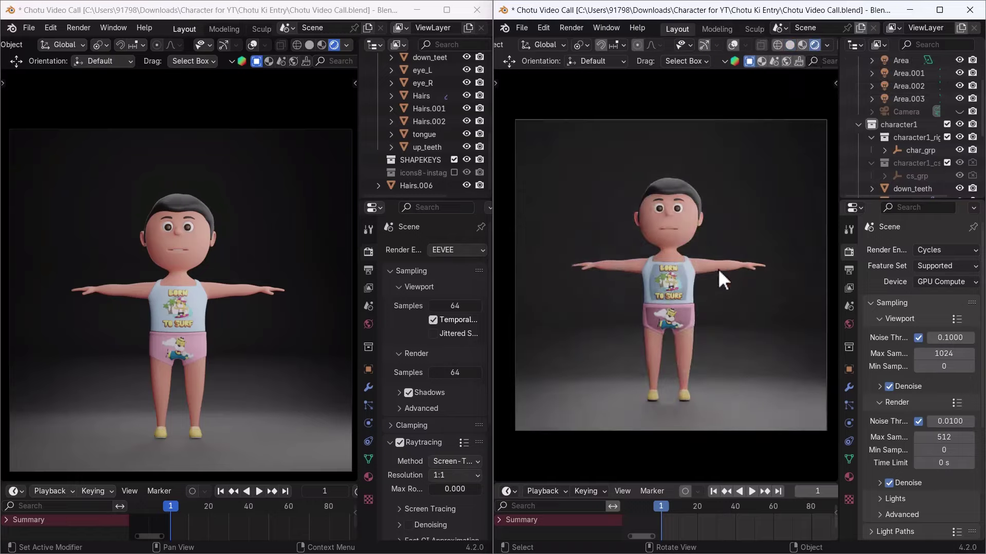
{"action": "left_click", "coordinate": [889, 386]}
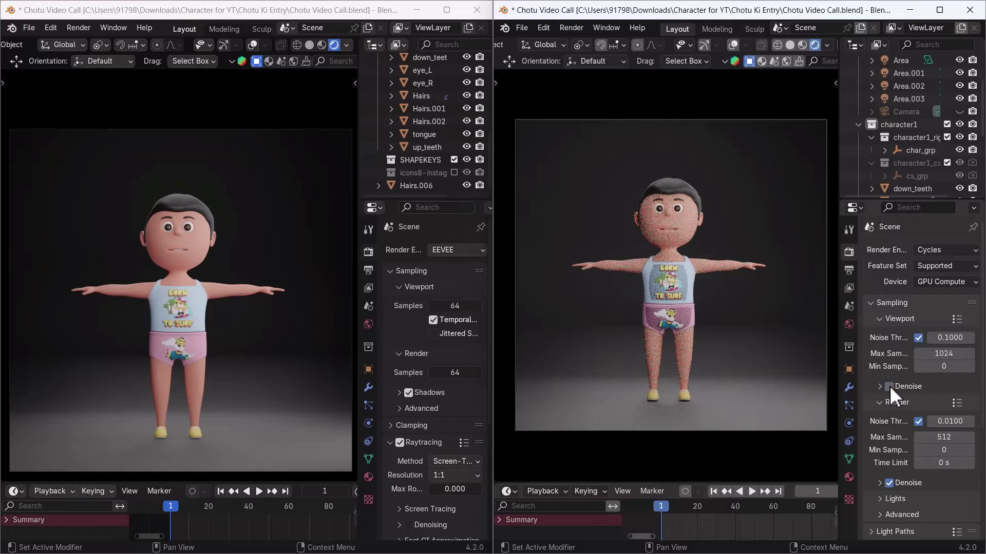
{"action": "left_click", "coordinate": [889, 386]}
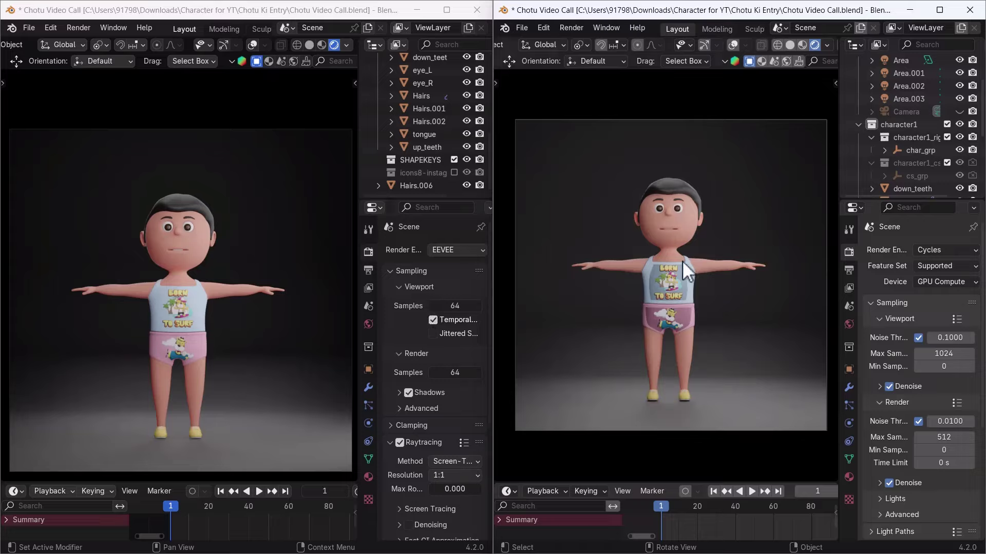
In the Cycles window's material settings, toggle the material's transparency off and back on
{"action": "left_click", "coordinate": [848, 477]}
{"action": "scroll", "coordinate": [895, 431], "scroll_direction": "down", "scroll_amount": 8}
{"action": "scroll", "coordinate": [894, 436], "scroll_direction": "down", "scroll_amount": 1}
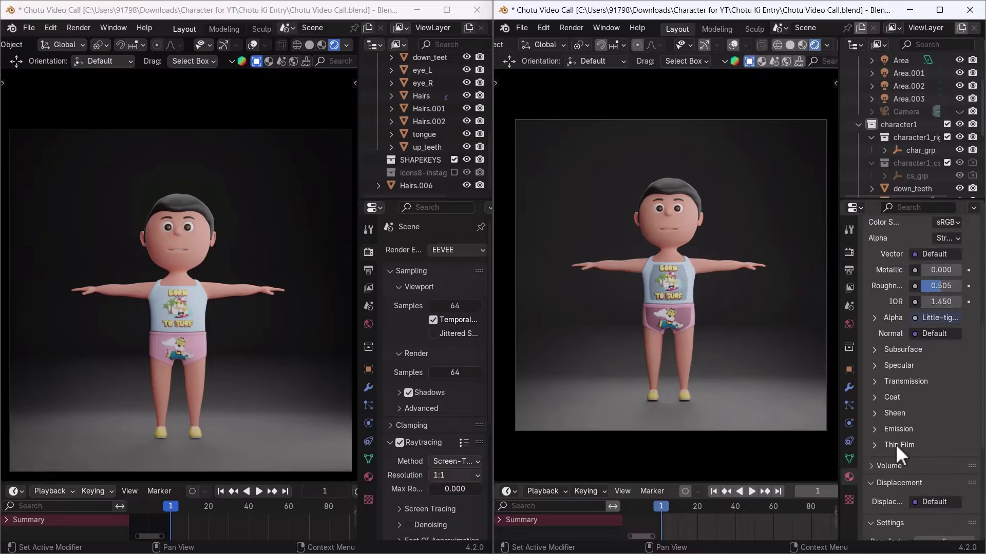
{"action": "scroll", "coordinate": [895, 445], "scroll_direction": "down", "scroll_amount": 2}
{"action": "scroll", "coordinate": [885, 484], "scroll_direction": "down", "scroll_amount": 1}
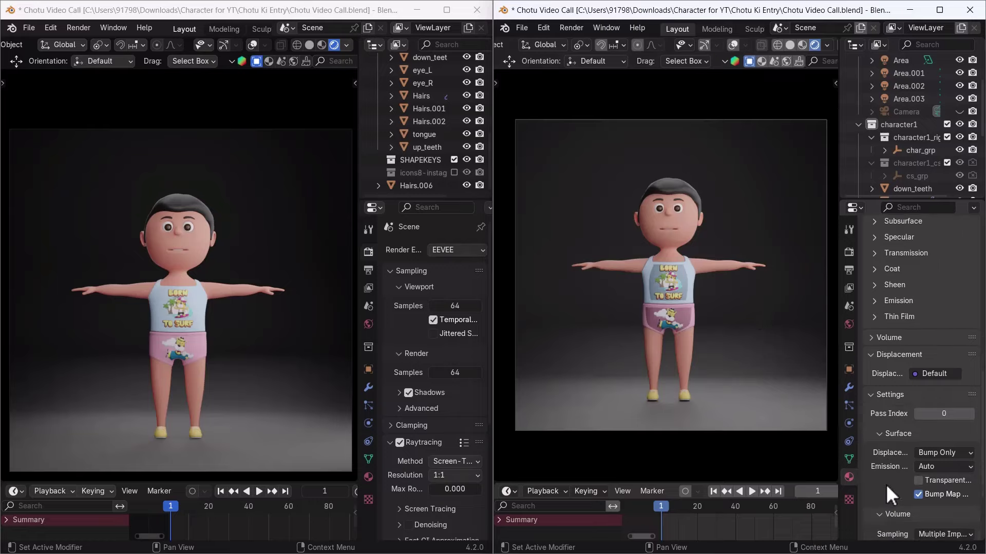
{"action": "left_click_drag", "start_coordinate": [917, 481], "coordinate": [917, 495]}
{"action": "left_click", "coordinate": [917, 481]}
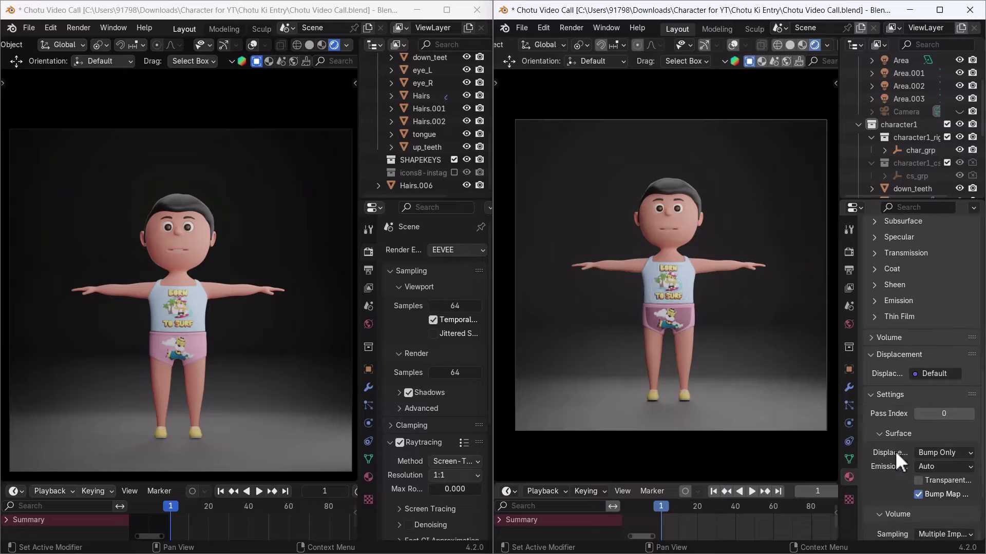
{"action": "left_click", "coordinate": [919, 481]}
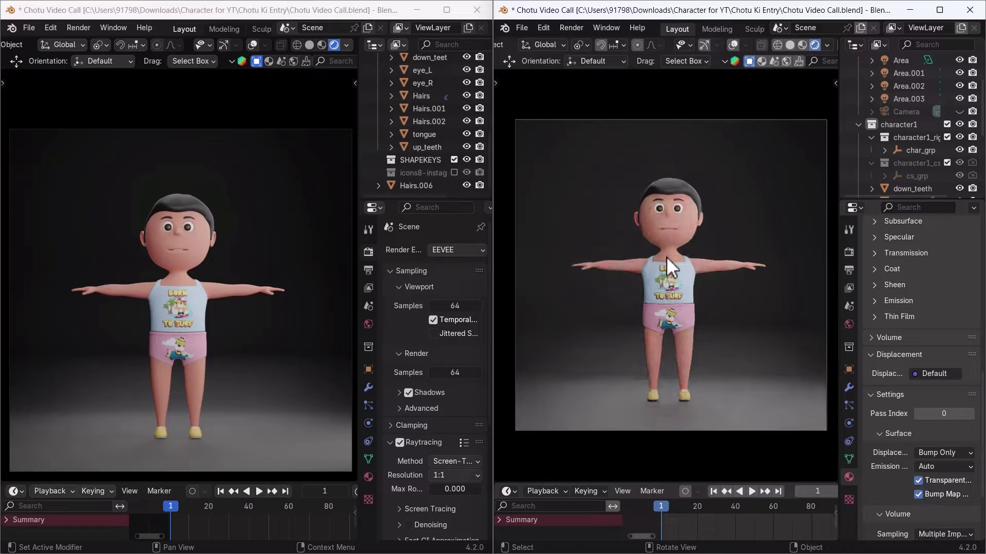
Nudge the Cycles camera view left and zoom the EEVEE view closer on the boy
{"action": "scroll", "coordinate": [664, 261], "scroll_direction": "up", "scroll_amount": 2}
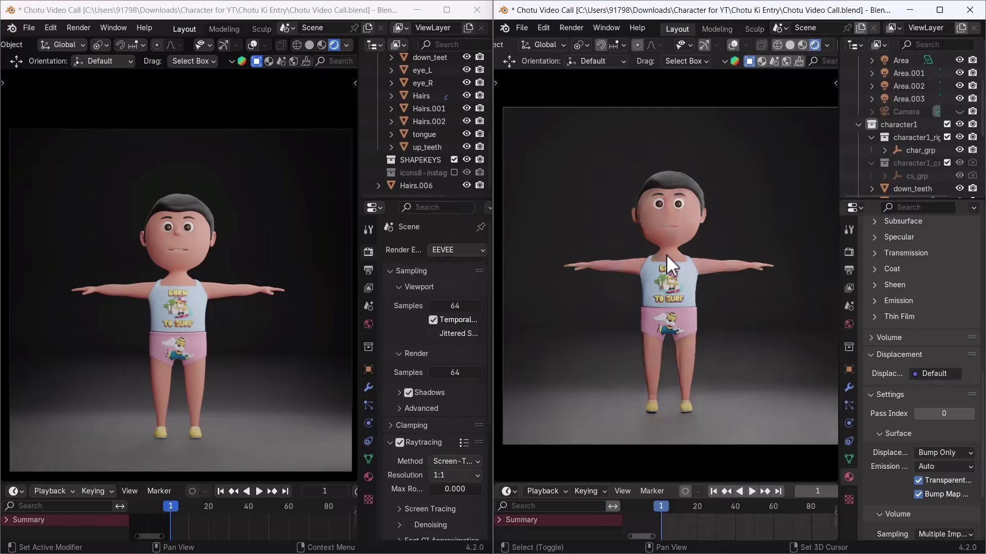
{"action": "middle_click_drag", "start_coordinate": [666, 254], "coordinate": [663, 254], "text": "shift"}
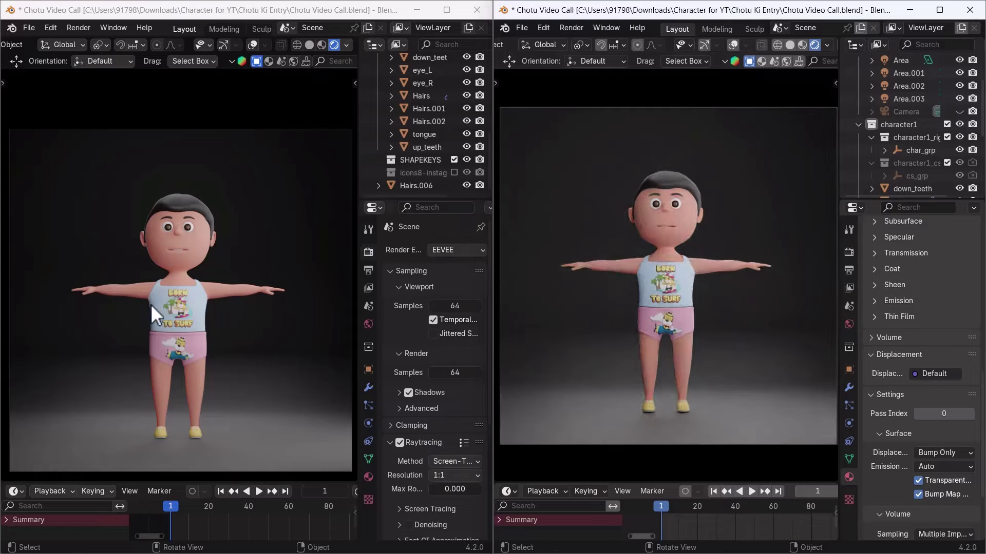
{"action": "middle_click_drag", "start_coordinate": [151, 305], "coordinate": [152, 292], "text": "ctrl"}
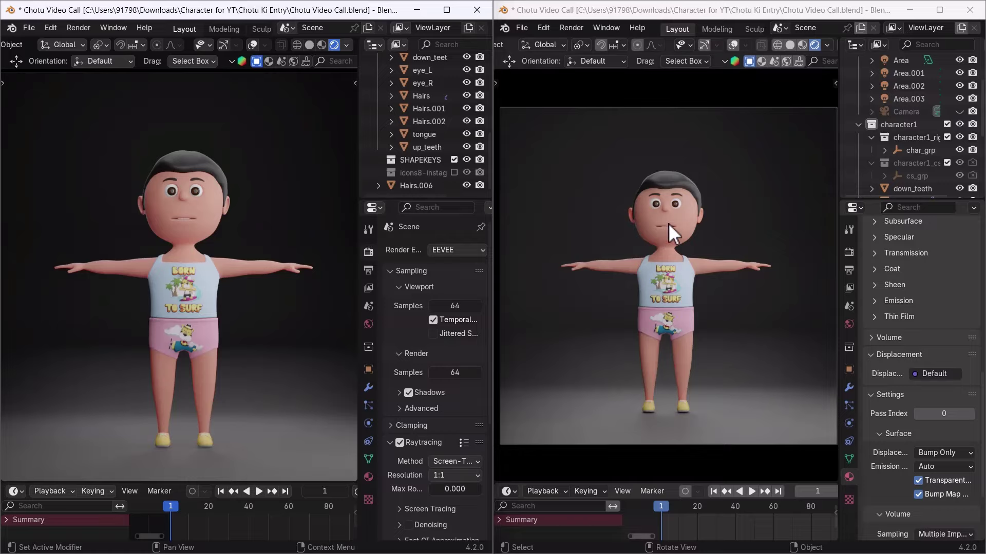
Zoom the Cycles and then the EEVEE view into matching close-ups of the boy's teeth
{"action": "scroll", "coordinate": [668, 223], "scroll_direction": "up", "scroll_amount": 3}
{"action": "scroll", "coordinate": [667, 223], "scroll_direction": "up", "scroll_amount": 2}
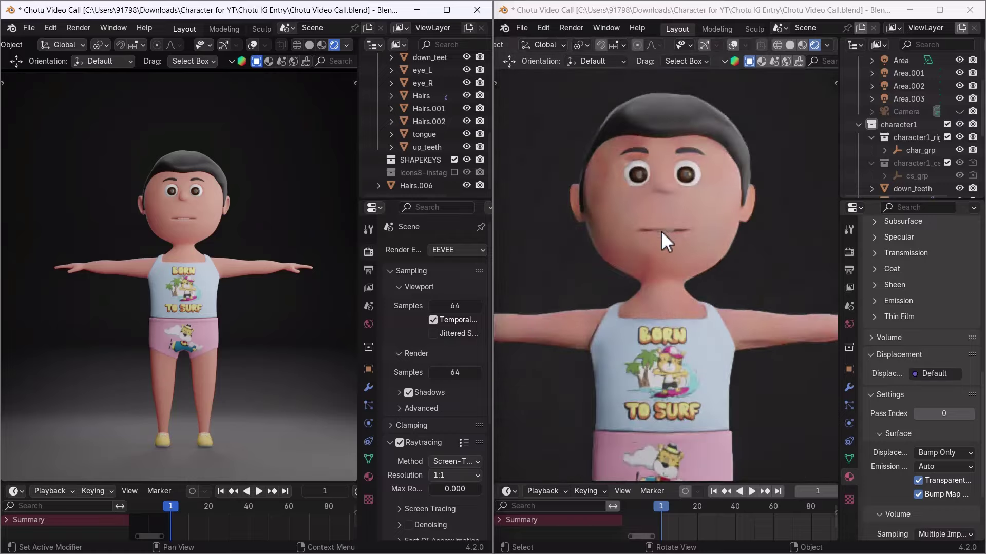
{"action": "scroll", "coordinate": [662, 231], "scroll_direction": "up", "scroll_amount": 5}
{"action": "scroll", "coordinate": [664, 227], "scroll_direction": "up", "scroll_amount": 4}
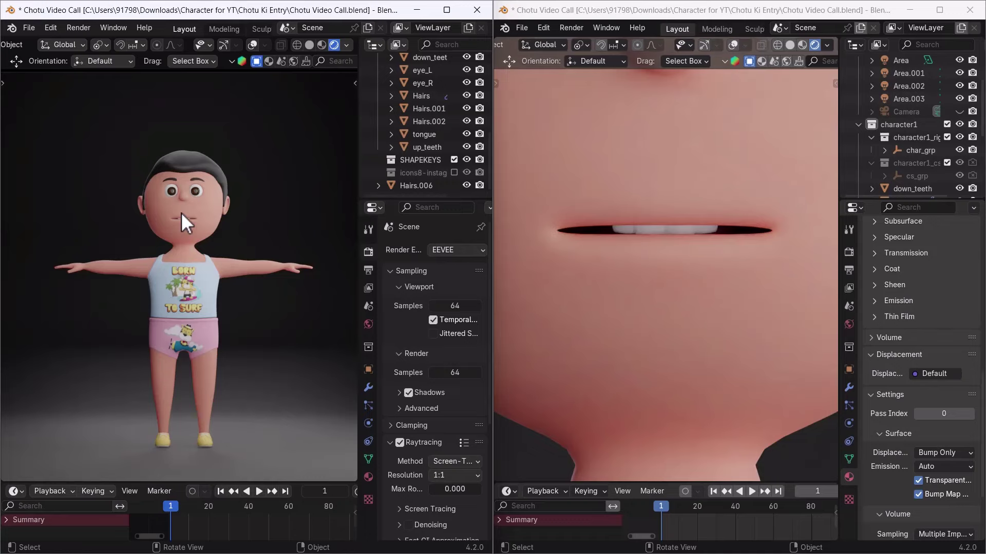
{"action": "scroll", "coordinate": [181, 214], "scroll_direction": "up", "scroll_amount": 2}
{"action": "scroll", "coordinate": [182, 226], "scroll_direction": "up", "scroll_amount": 3}
{"action": "scroll", "coordinate": [187, 221], "scroll_direction": "up", "scroll_amount": 3}
{"action": "scroll", "coordinate": [190, 215], "scroll_direction": "up", "scroll_amount": 4}
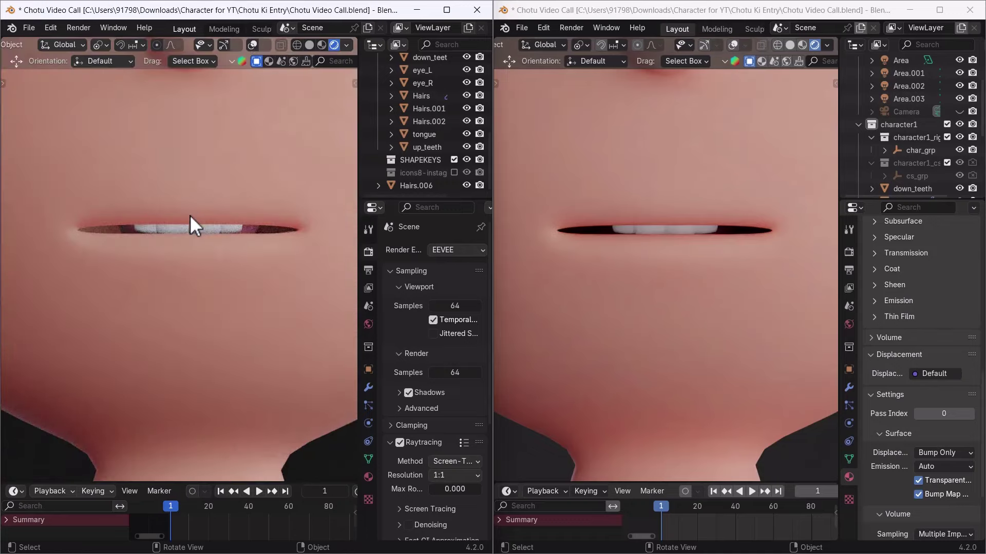
{"action": "scroll", "coordinate": [190, 217], "scroll_direction": "up", "scroll_amount": 3}
{"action": "scroll", "coordinate": [186, 222], "scroll_direction": "down", "scroll_amount": 2}
{"action": "scroll", "coordinate": [187, 221], "scroll_direction": "down", "scroll_amount": 1}
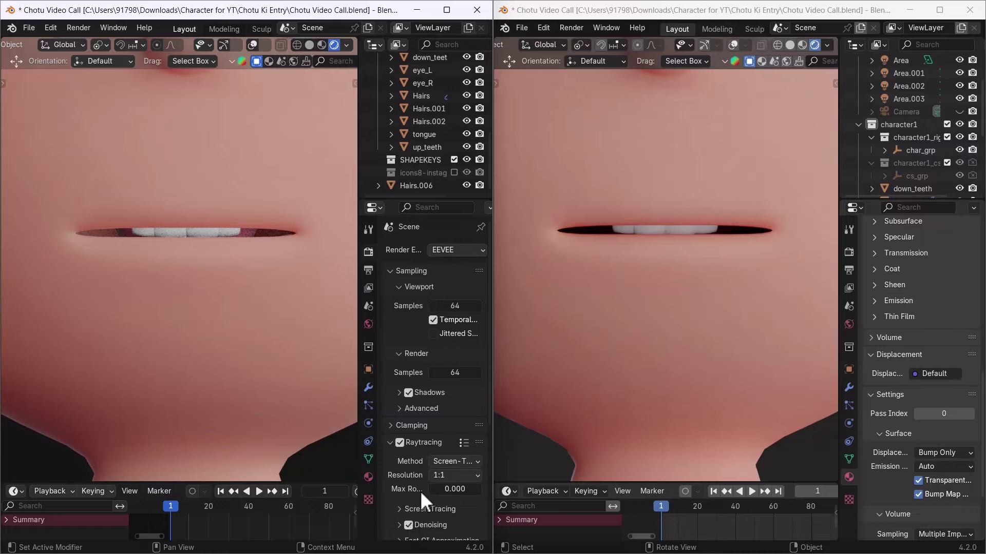
Set EEVEE raytracing Max Roughness to 1.000, then zoom the EEVEE view back out to the full boy
{"action": "left_click_drag", "start_coordinate": [433, 489], "coordinate": [480, 489]}
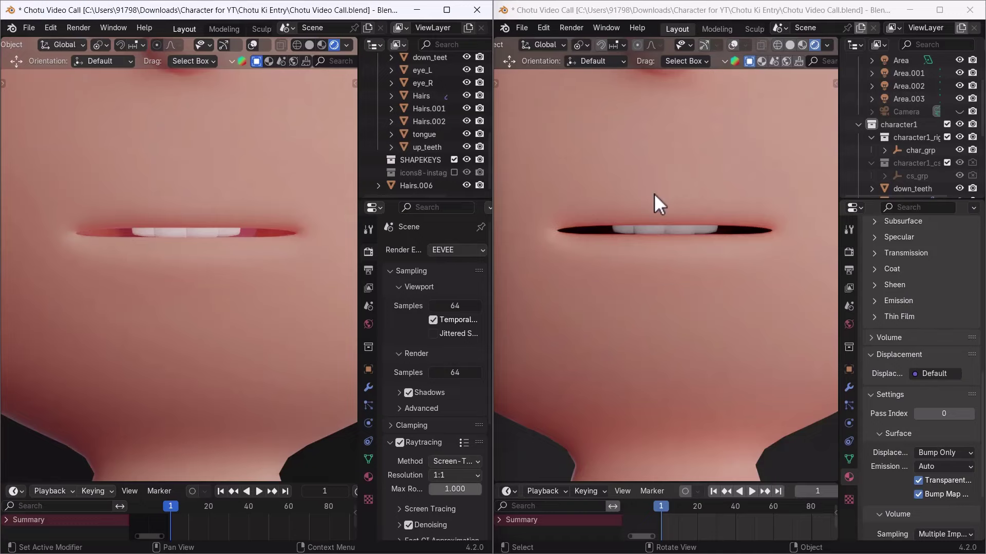
{"action": "scroll", "coordinate": [167, 280], "scroll_direction": "down", "scroll_amount": 5}
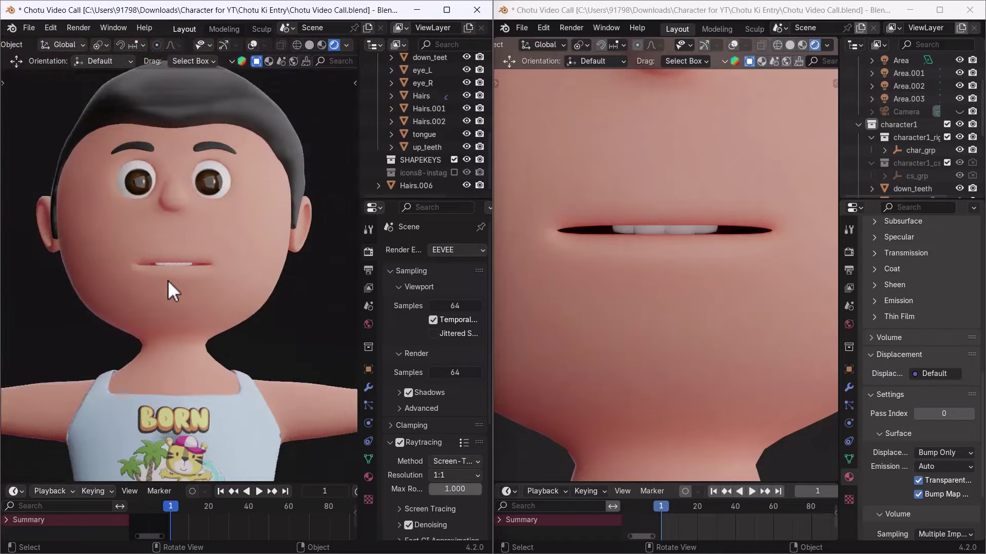
{"action": "scroll", "coordinate": [168, 281], "scroll_direction": "down", "scroll_amount": 2}
{"action": "scroll", "coordinate": [168, 280], "scroll_direction": "down", "scroll_amount": 3}
{"action": "scroll", "coordinate": [168, 280], "scroll_direction": "down", "scroll_amount": 4}
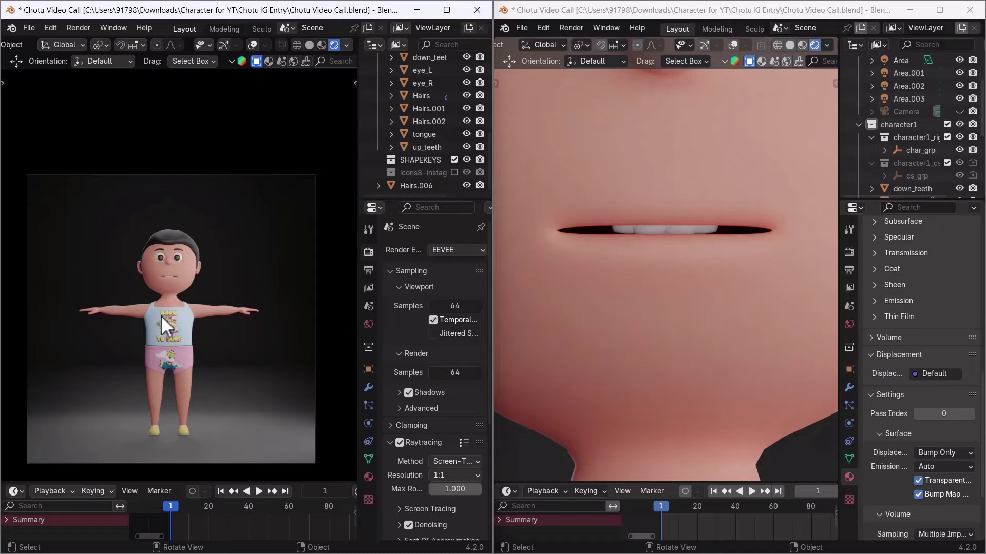
{"action": "scroll", "coordinate": [161, 315], "scroll_direction": "up", "scroll_amount": 1}
{"action": "scroll", "coordinate": [164, 305], "scroll_direction": "up", "scroll_amount": 2}
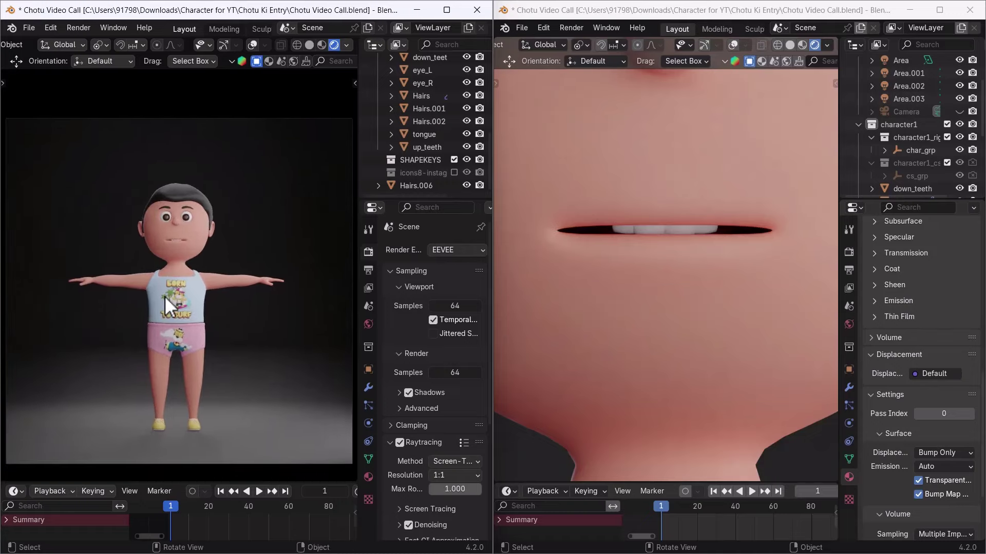
{"action": "scroll", "coordinate": [165, 303], "scroll_direction": "down", "scroll_amount": 1}
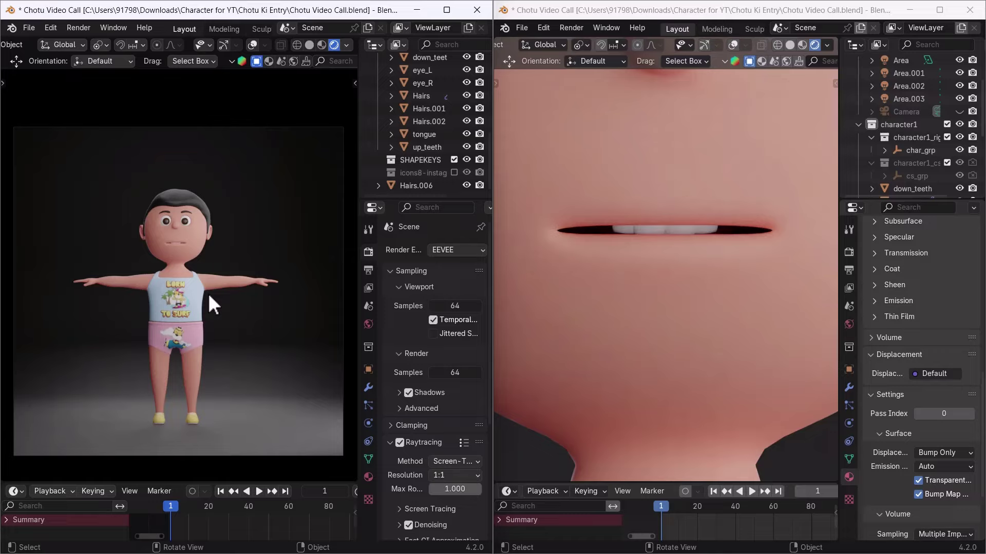
Zoom out and orbit the Cycles view, and pan the EEVEE view to show the boy's feet
{"action": "scroll", "coordinate": [664, 251], "scroll_direction": "down", "scroll_amount": 4}
{"action": "scroll", "coordinate": [665, 251], "scroll_direction": "up", "scroll_amount": 2}
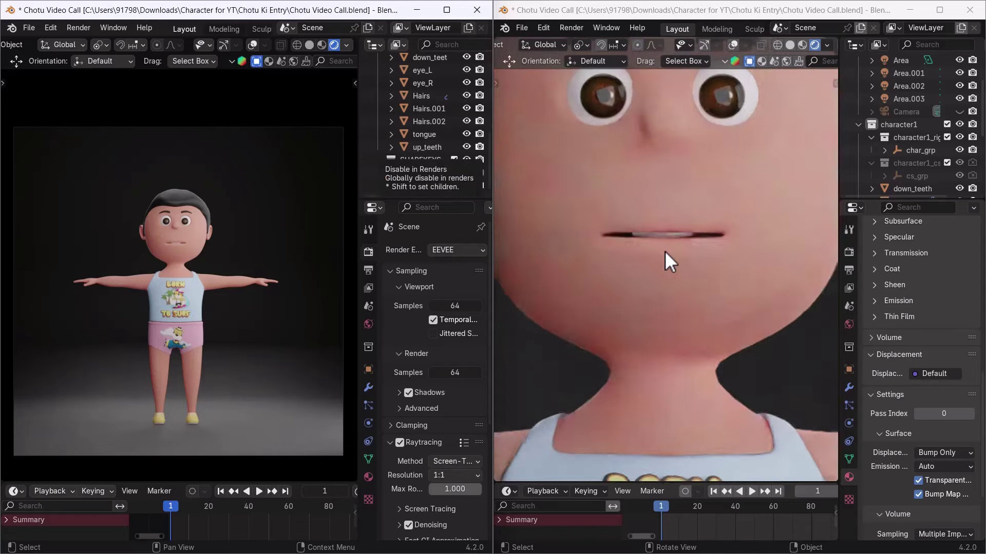
{"action": "scroll", "coordinate": [664, 252], "scroll_direction": "down", "scroll_amount": 3}
{"action": "scroll", "coordinate": [664, 252], "scroll_direction": "down", "scroll_amount": 1}
{"action": "scroll", "coordinate": [663, 257], "scroll_direction": "down", "scroll_amount": 2}
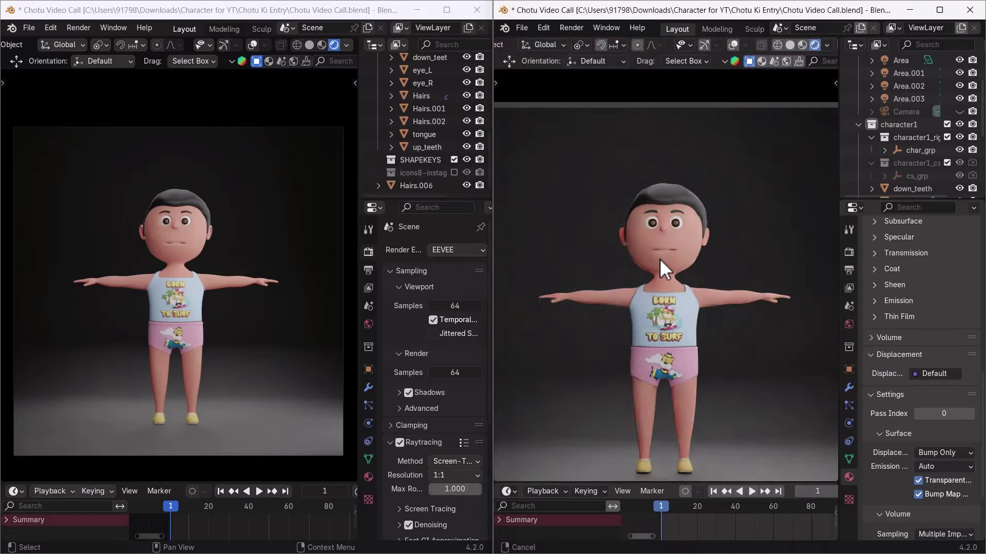
{"action": "middle_click_drag", "start_coordinate": [659, 258], "coordinate": [658, 237]}
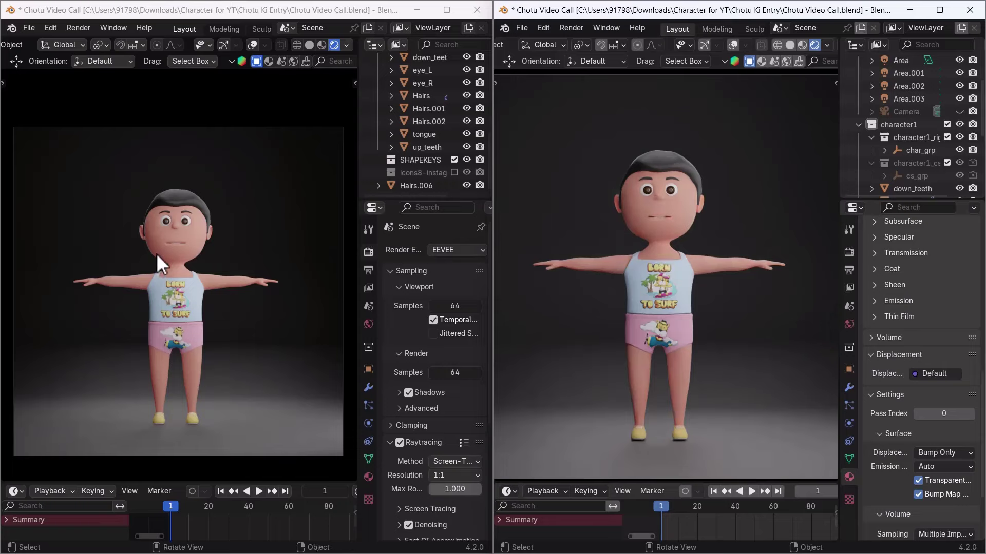
{"action": "scroll", "coordinate": [156, 254], "scroll_direction": "up", "scroll_amount": 2}
{"action": "middle_click_drag", "start_coordinate": [179, 302], "coordinate": [173, 263], "text": "shift"}
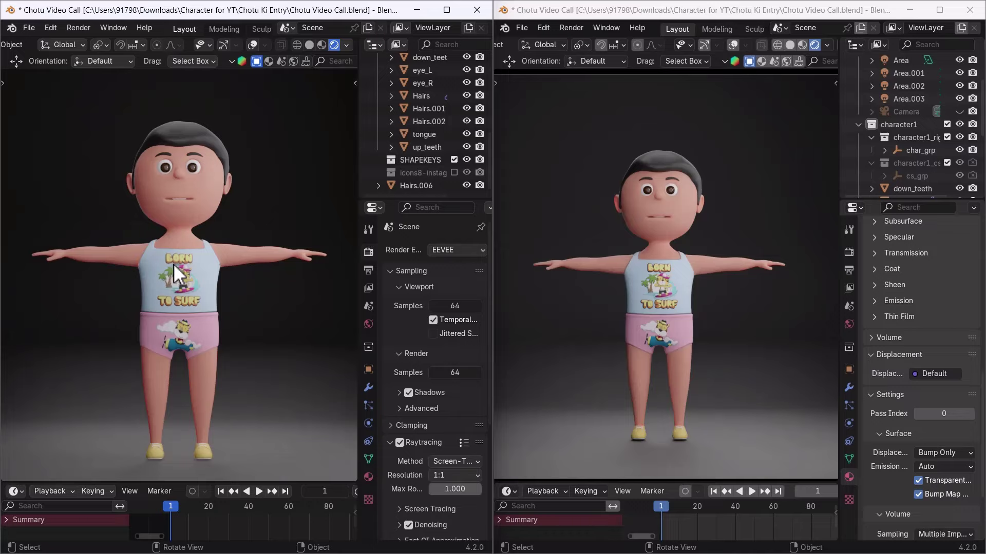
Zoom and orbit the Cycles view in close on the boy's eyes and face
{"action": "scroll", "coordinate": [663, 196], "scroll_direction": "up", "scroll_amount": 3}
{"action": "scroll", "coordinate": [672, 173], "scroll_direction": "up", "scroll_amount": 4}
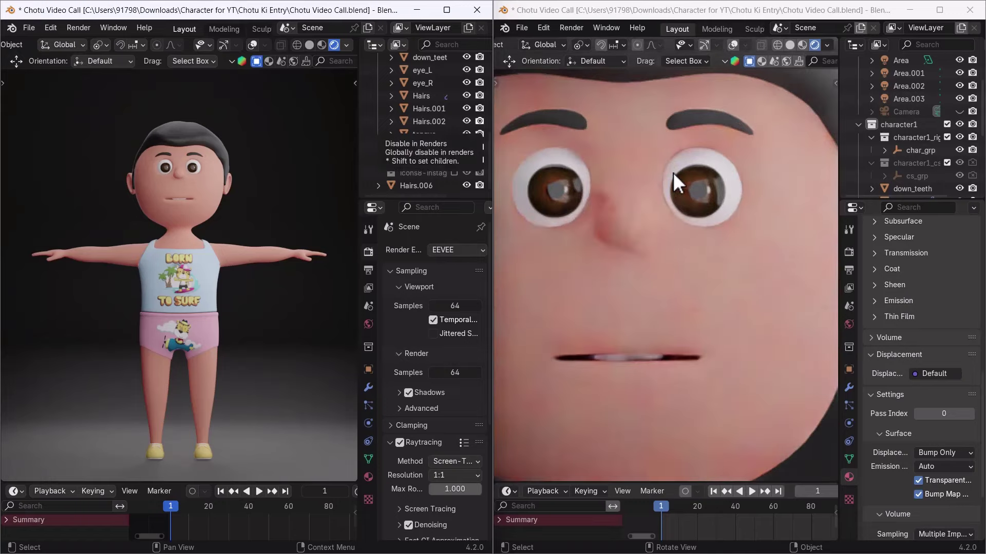
{"action": "middle_click_drag", "start_coordinate": [643, 230], "coordinate": [686, 241]}
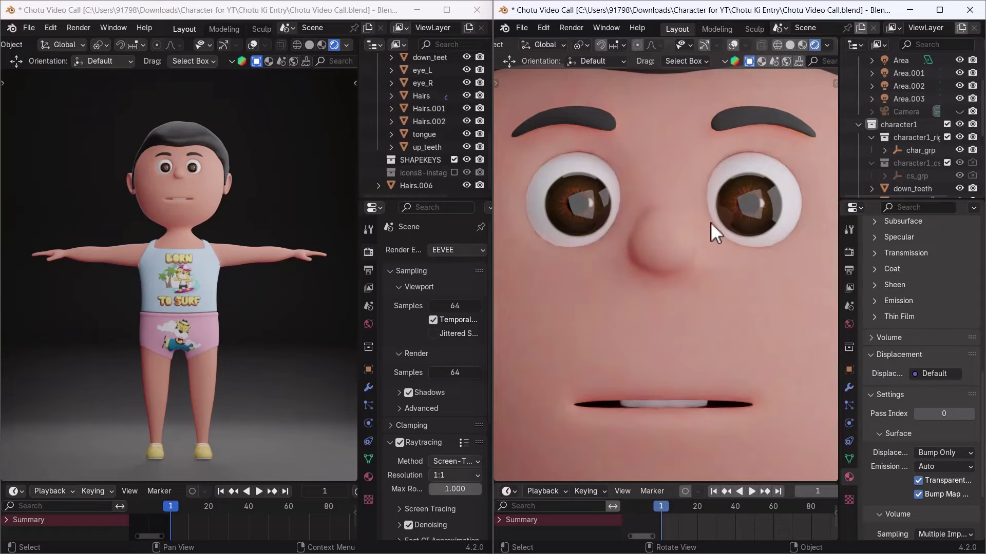
{"action": "scroll", "coordinate": [184, 178], "scroll_direction": "up", "scroll_amount": 4}
{"action": "scroll", "coordinate": [190, 172], "scroll_direction": "up", "scroll_amount": 3}
{"action": "scroll", "coordinate": [190, 179], "scroll_direction": "up", "scroll_amount": 2}
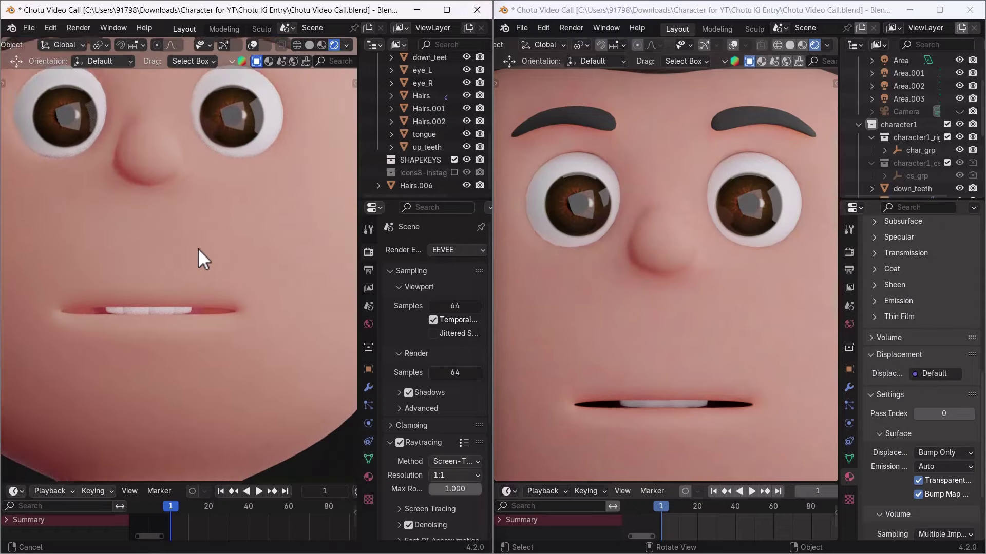
{"action": "mouse_move", "coordinate": [198, 248]}
{"action": "middle_mouse_down", "text": "shift"}
{"action": "mouse_move", "coordinate": [229, 335]}
{"action": "mouse_move", "coordinate": [232, 238]}
{"action": "middle_mouse_up", "text": "shift"}
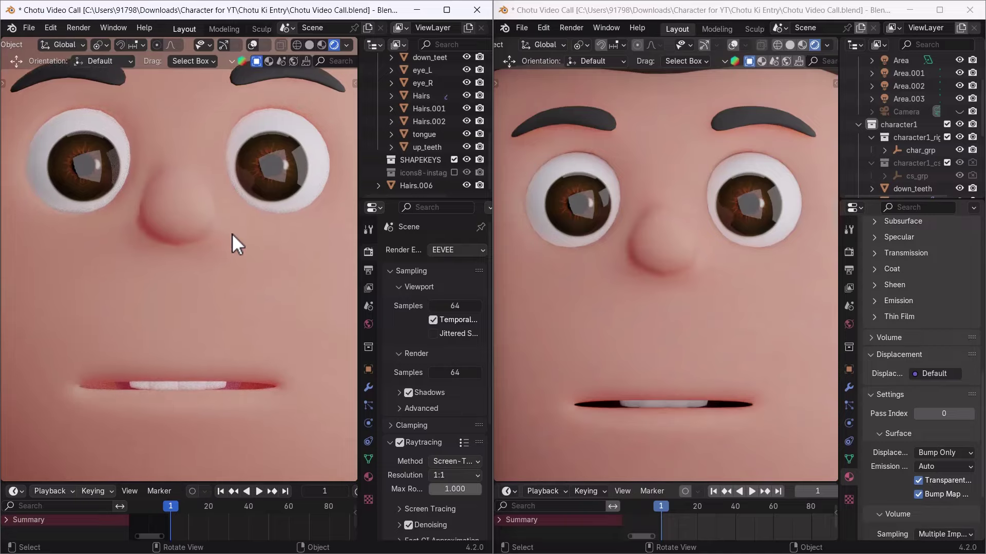
{"action": "scroll", "coordinate": [231, 256], "scroll_direction": "down", "scroll_amount": 2}
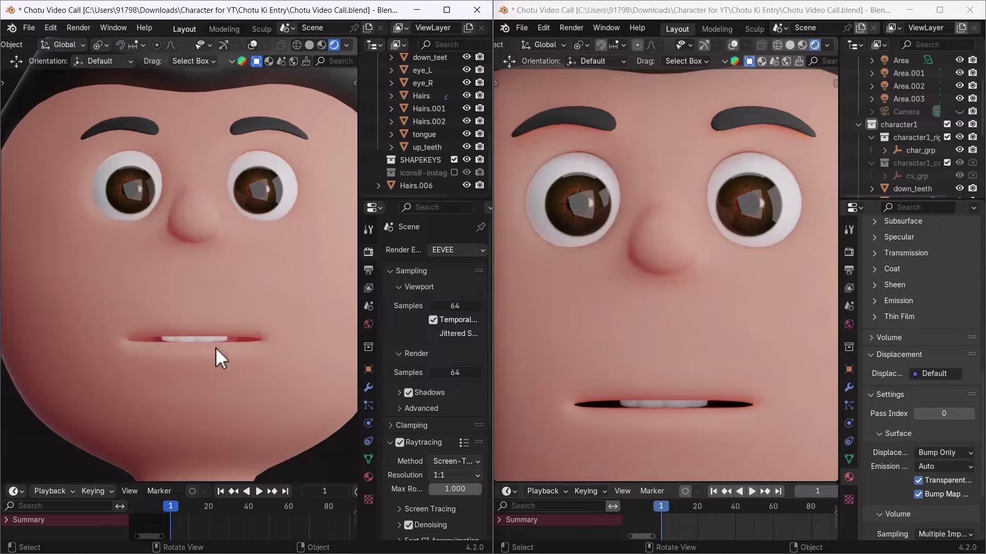
{"action": "mouse_move", "coordinate": [215, 335]}
{"action": "middle_mouse_down"}
{"action": "mouse_move", "coordinate": [214, 364]}
{"action": "mouse_move", "coordinate": [205, 330]}
{"action": "mouse_move", "coordinate": [202, 430]}
{"action": "mouse_move", "coordinate": [196, 287]}
{"action": "mouse_move", "coordinate": [198, 403]}
{"action": "mouse_move", "coordinate": [193, 392]}
{"action": "middle_mouse_up"}
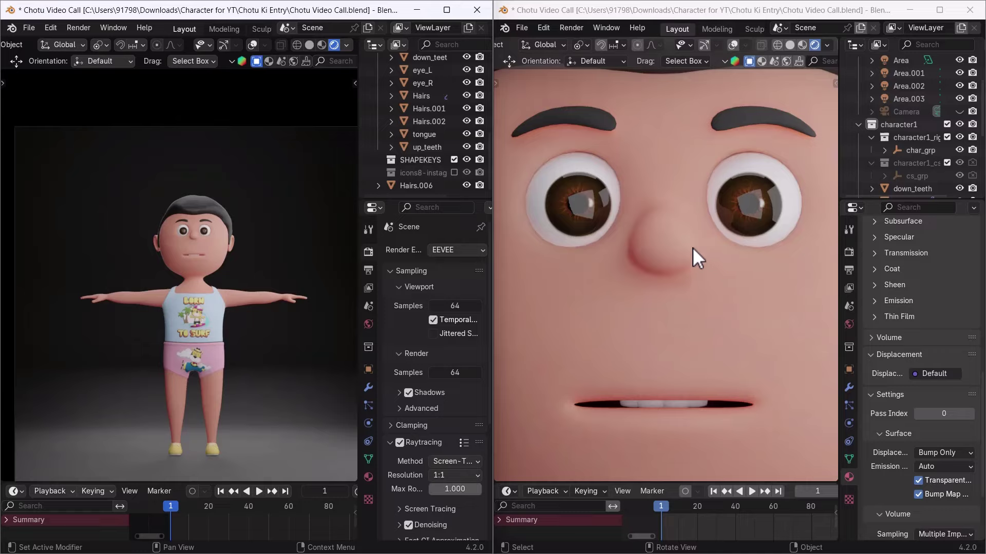
Zoom the Cycles view out to the full-length camera frame of the boy
{"action": "scroll", "coordinate": [696, 307], "scroll_direction": "down", "scroll_amount": 4}
{"action": "scroll", "coordinate": [697, 344], "scroll_direction": "down", "scroll_amount": 10}
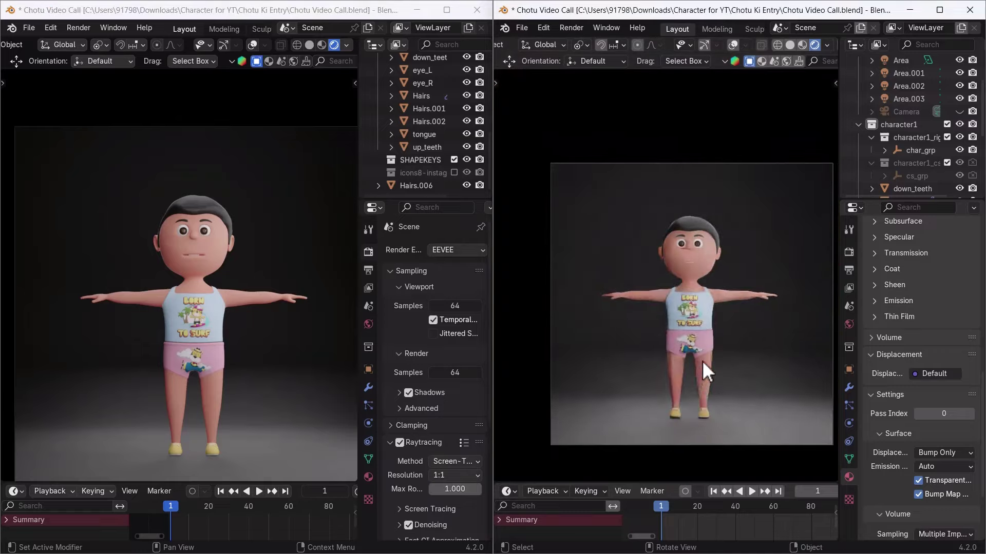
{"action": "scroll", "coordinate": [702, 360], "scroll_direction": "up", "scroll_amount": 1}
{"action": "scroll", "coordinate": [689, 350], "scroll_direction": "up", "scroll_amount": 1}
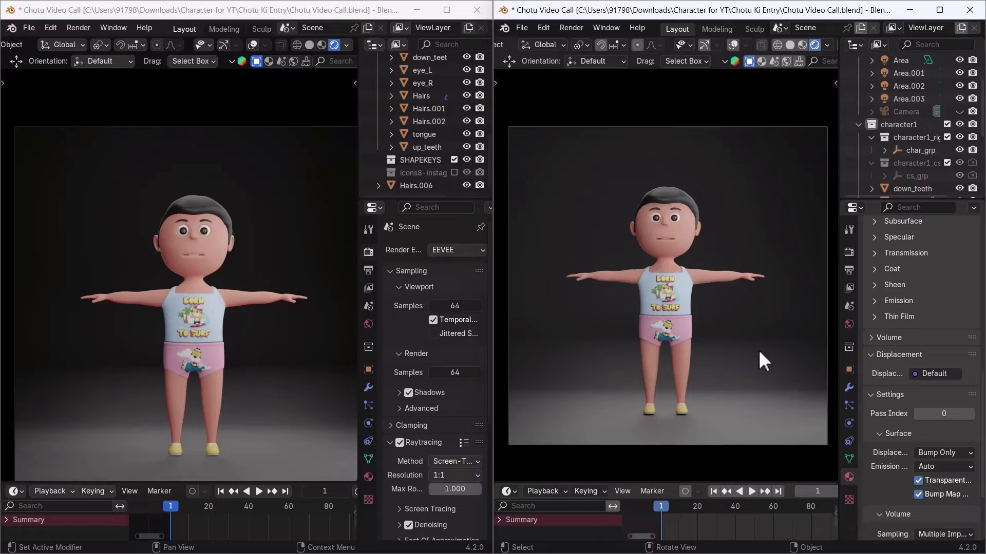
Set both viewports to Solid shading and show Hairs.006's Multires hair in the EEVEE window
{"action": "left_click", "coordinate": [790, 43]}
{"action": "left_click", "coordinate": [311, 46]}
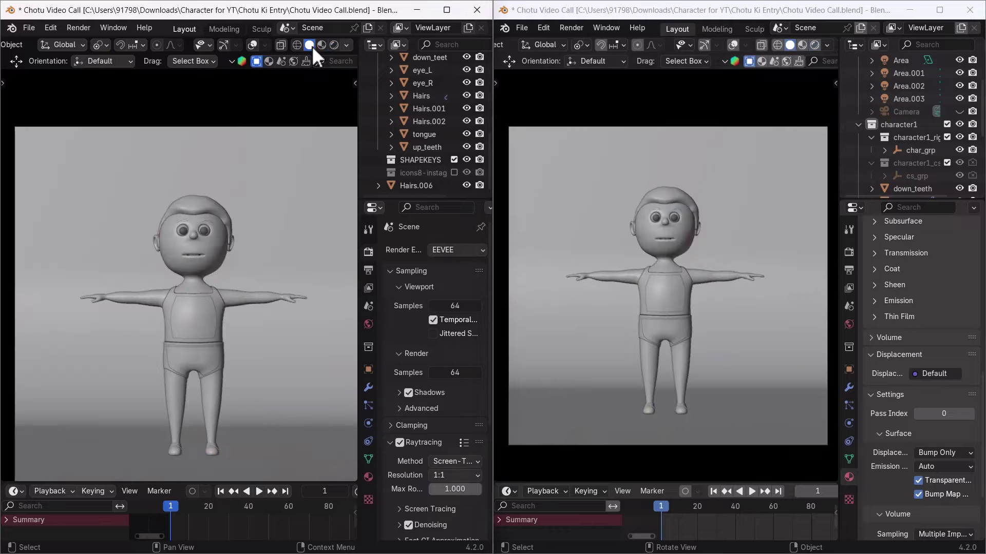
{"action": "left_click", "coordinate": [423, 186]}
{"action": "left_click", "coordinate": [367, 388]}
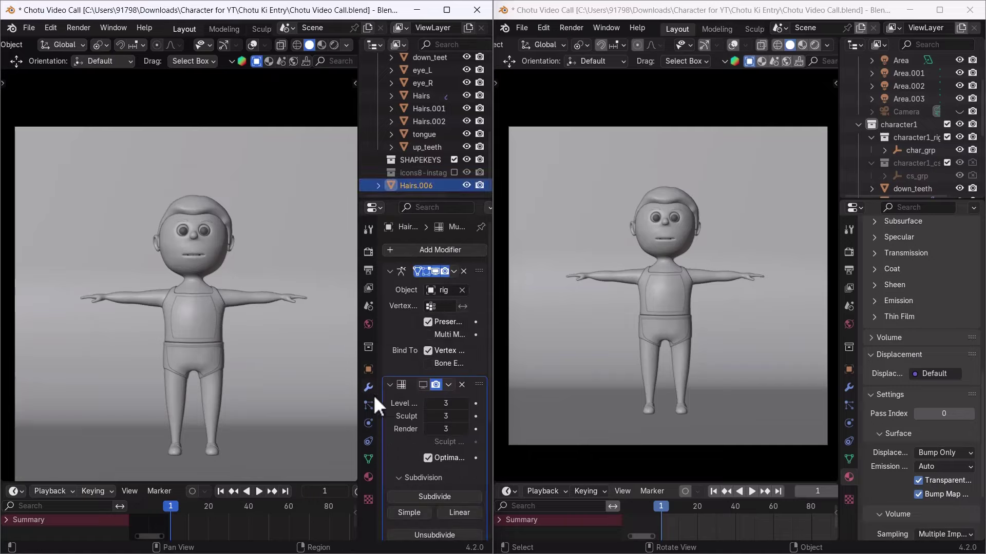
{"action": "left_click", "coordinate": [423, 385]}
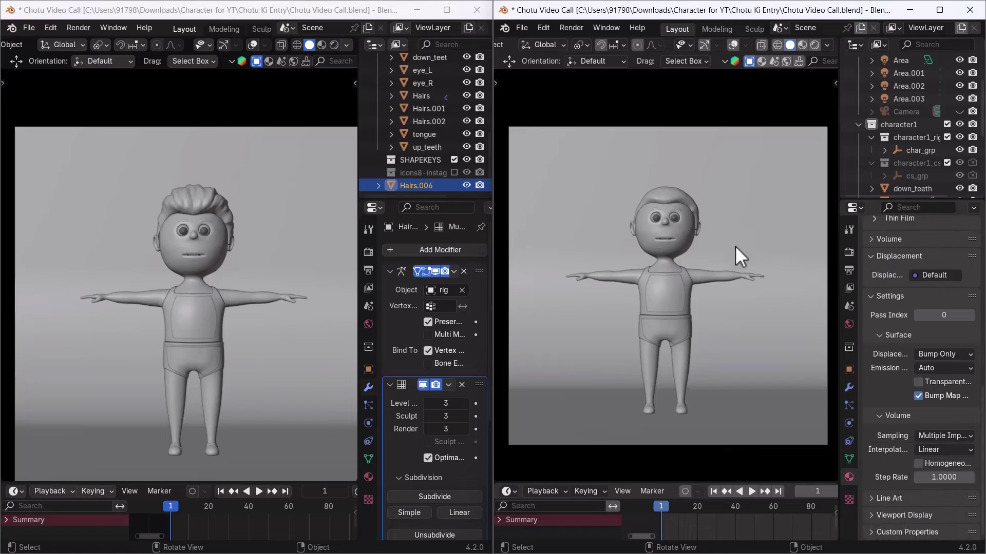
Show Hairs.006's Multires hair in the Cycles window's viewport as well
{"action": "left_click", "coordinate": [850, 388]}
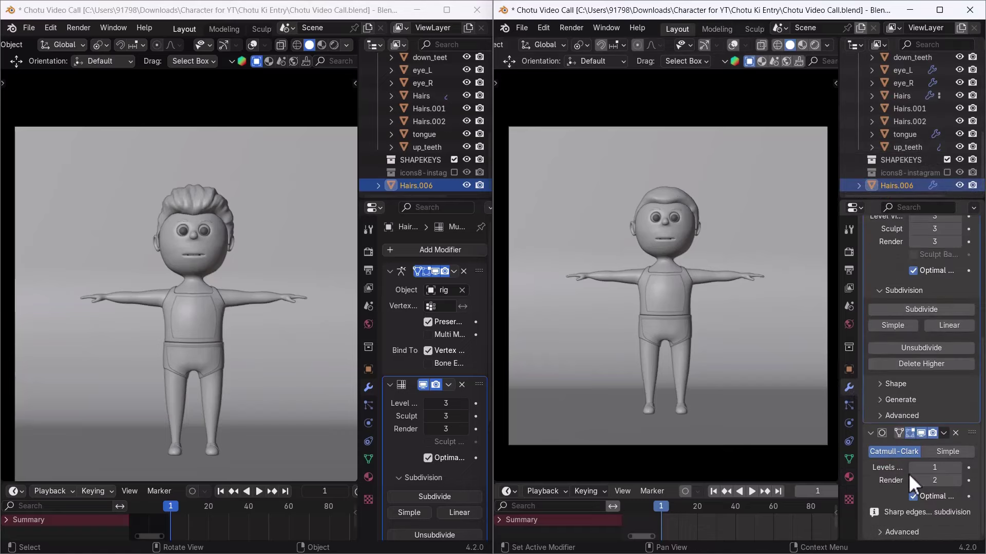
{"action": "scroll", "coordinate": [909, 457], "scroll_direction": "up", "scroll_amount": 4}
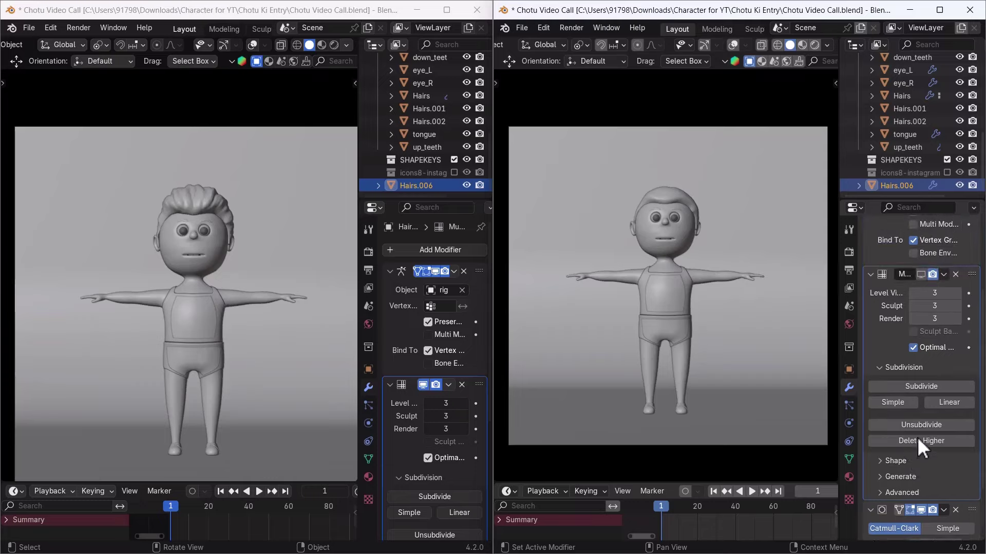
{"action": "left_click", "coordinate": [921, 274]}
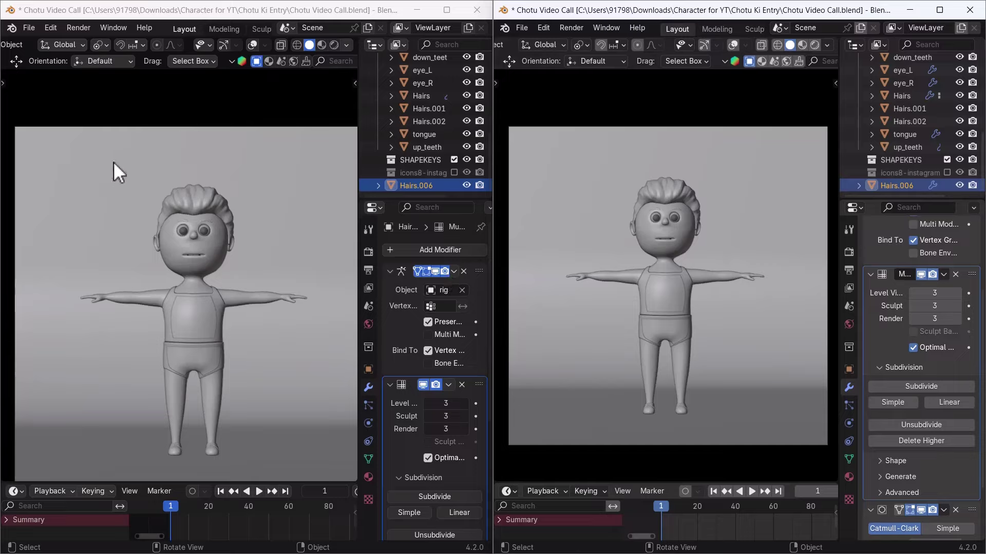
{"action": "left_click", "coordinate": [73, 29]}
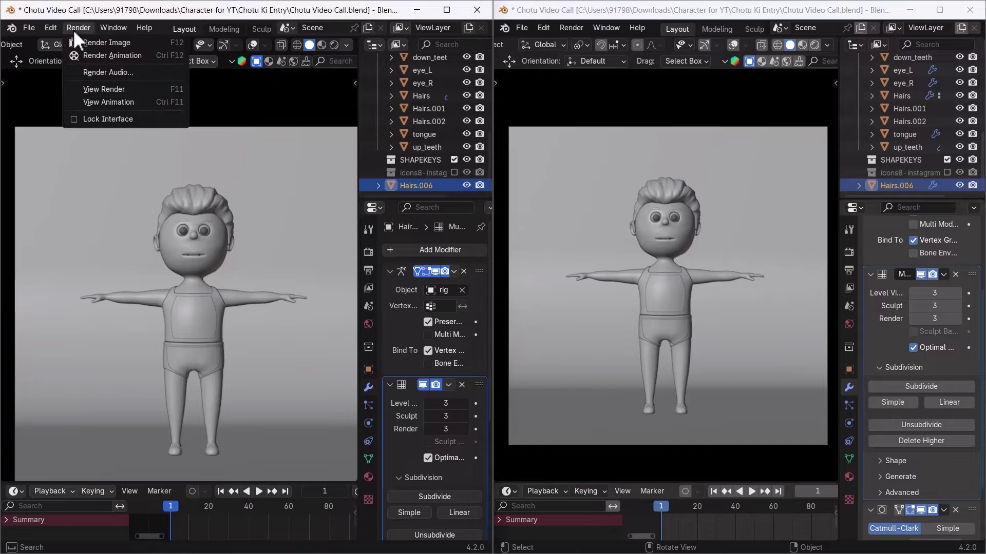
{"action": "left_click", "coordinate": [116, 40]}
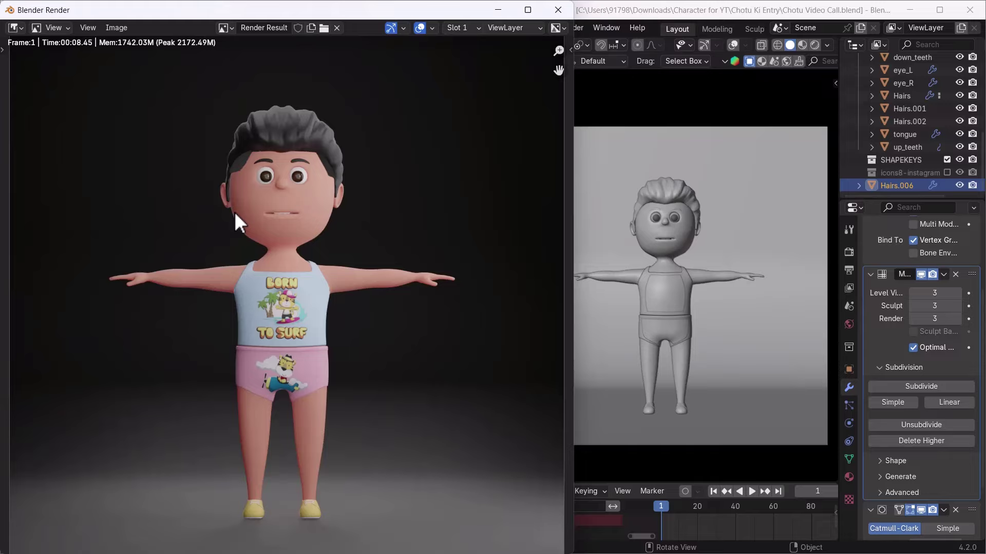
{"action": "scroll", "coordinate": [242, 239], "scroll_direction": "down", "scroll_amount": 1}
{"action": "scroll", "coordinate": [251, 257], "scroll_direction": "down", "scroll_amount": 2}
{"action": "scroll", "coordinate": [274, 285], "scroll_direction": "up", "scroll_amount": 1}
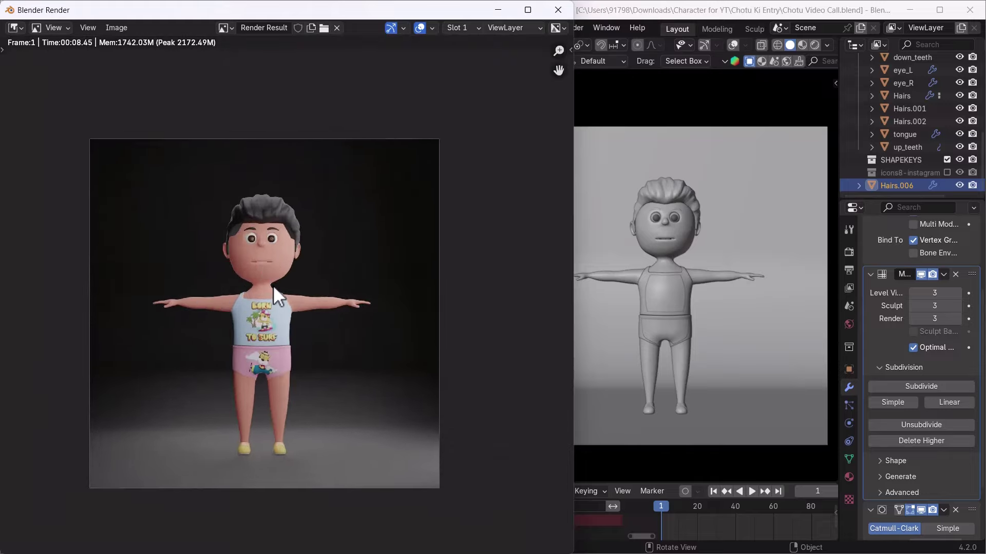
{"action": "scroll", "coordinate": [273, 283], "scroll_direction": "up", "scroll_amount": 1}
{"action": "scroll", "coordinate": [273, 284], "scroll_direction": "down", "scroll_amount": 1}
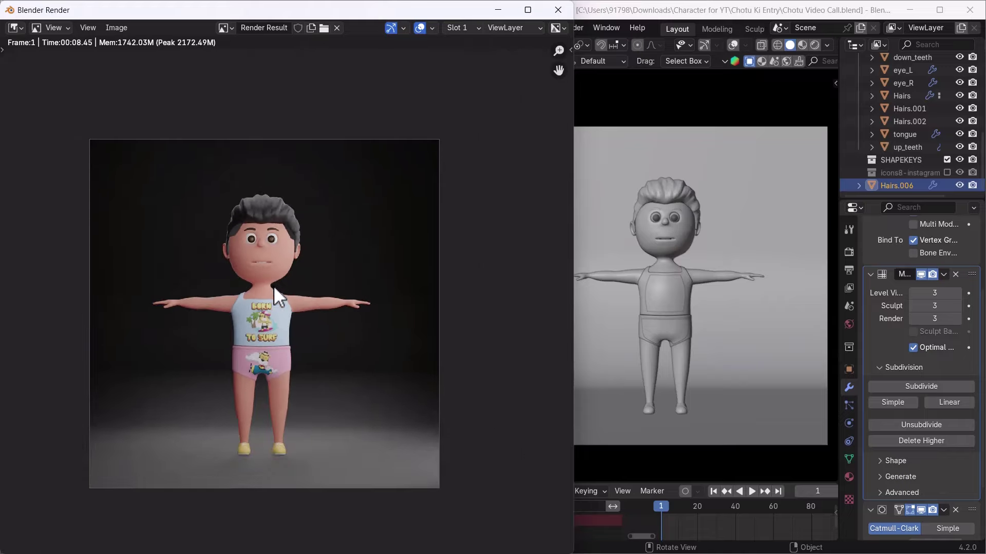
{"action": "scroll", "coordinate": [278, 316], "scroll_direction": "up", "scroll_amount": 3}
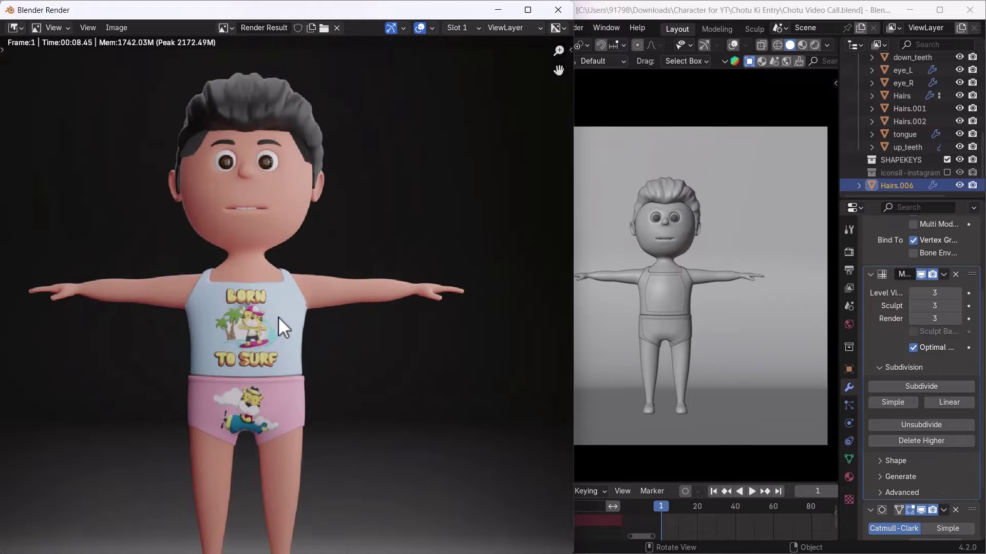
{"action": "scroll", "coordinate": [278, 316], "scroll_direction": "down", "scroll_amount": 2}
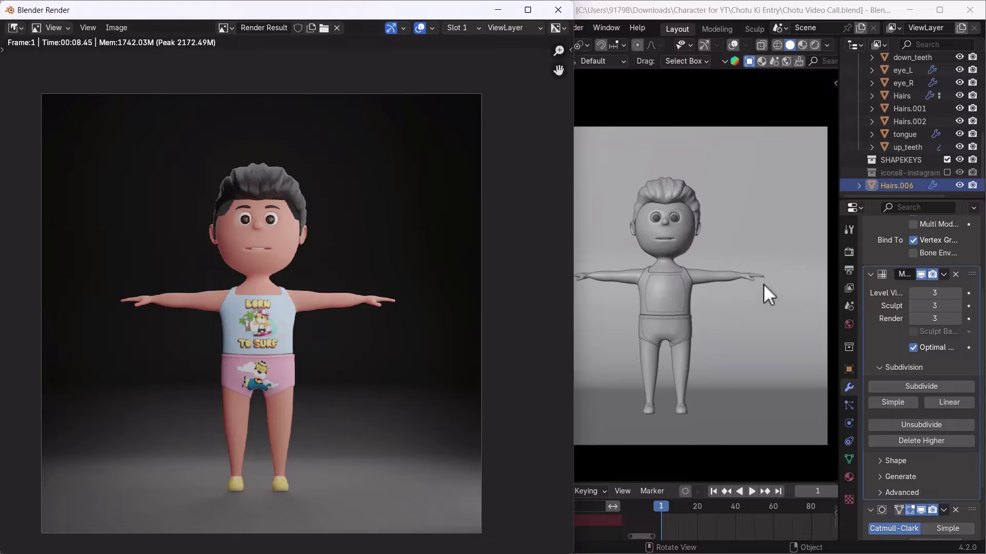
Bring up the scene's Render sampling settings and tile the earlier render window on the left
{"action": "left_click", "coordinate": [781, 266]}
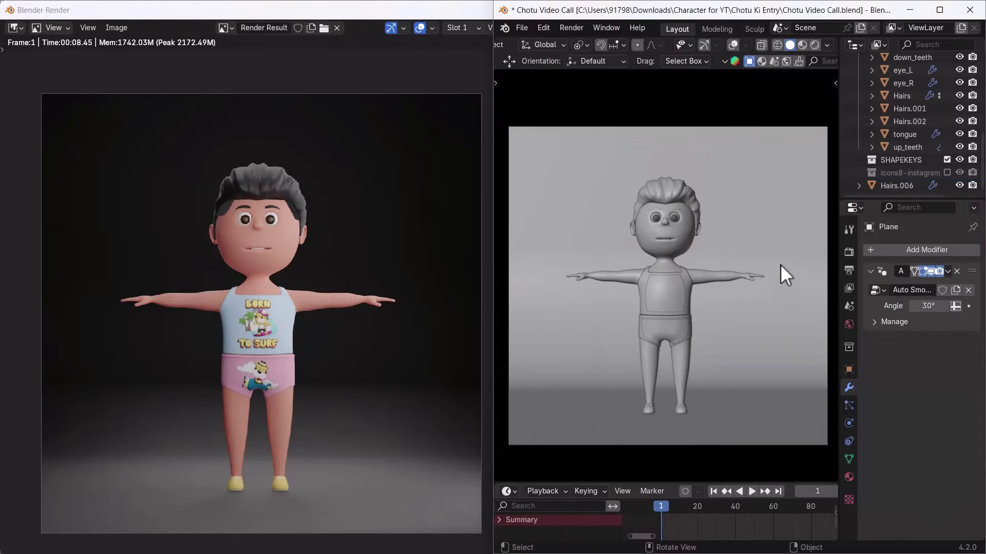
{"action": "left_click", "coordinate": [848, 253]}
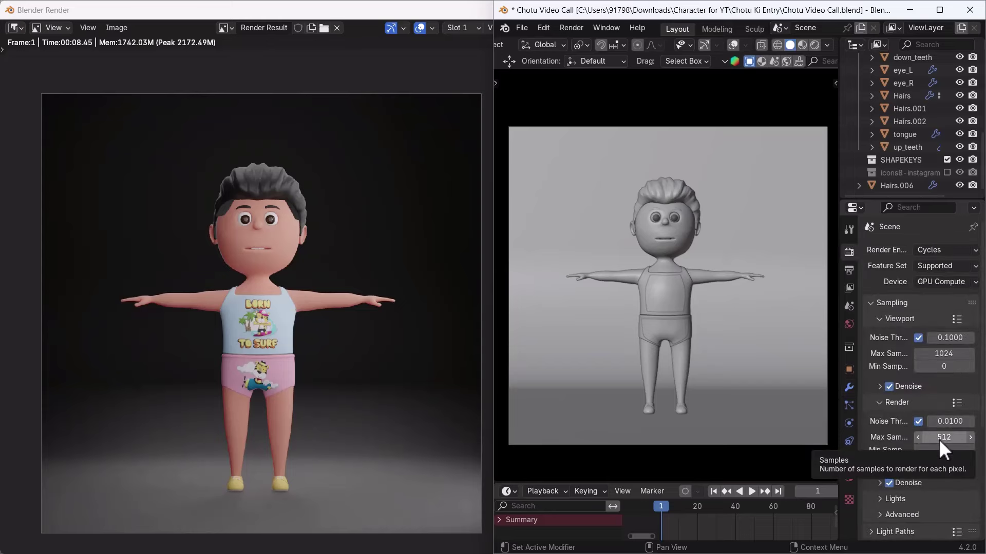
{"action": "mouse_move", "coordinate": [350, 16]}
{"action": "left_mouse_down"}
{"action": "mouse_move", "coordinate": [205, 16]}
{"action": "mouse_move", "coordinate": [317, 19]}
{"action": "left_mouse_up"}
{"action": "scroll", "coordinate": [209, 262], "scroll_direction": "up", "scroll_amount": 2}
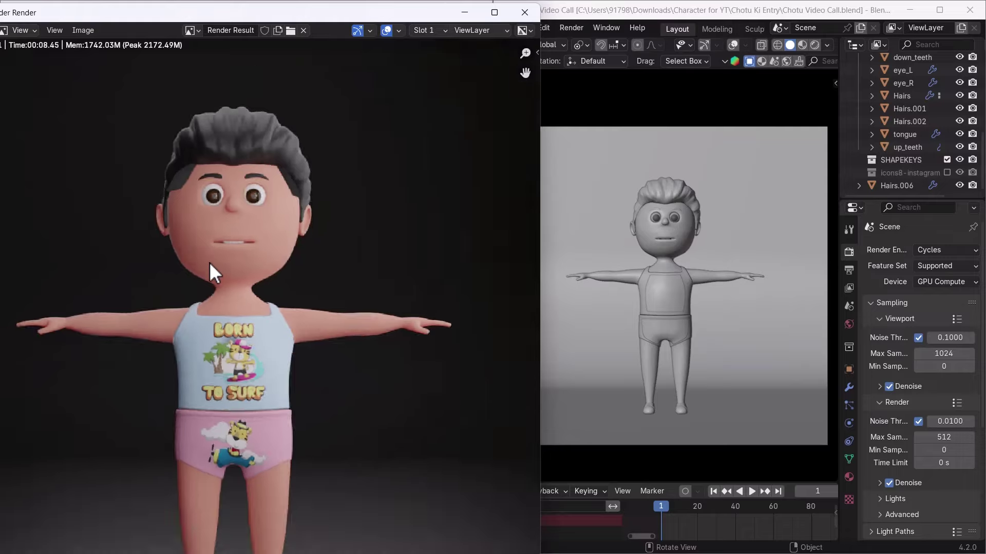
{"action": "scroll", "coordinate": [208, 262], "scroll_direction": "down", "scroll_amount": 7}
{"action": "scroll", "coordinate": [210, 261], "scroll_direction": "up", "scroll_amount": 4}
{"action": "scroll", "coordinate": [212, 258], "scroll_direction": "up", "scroll_amount": 1}
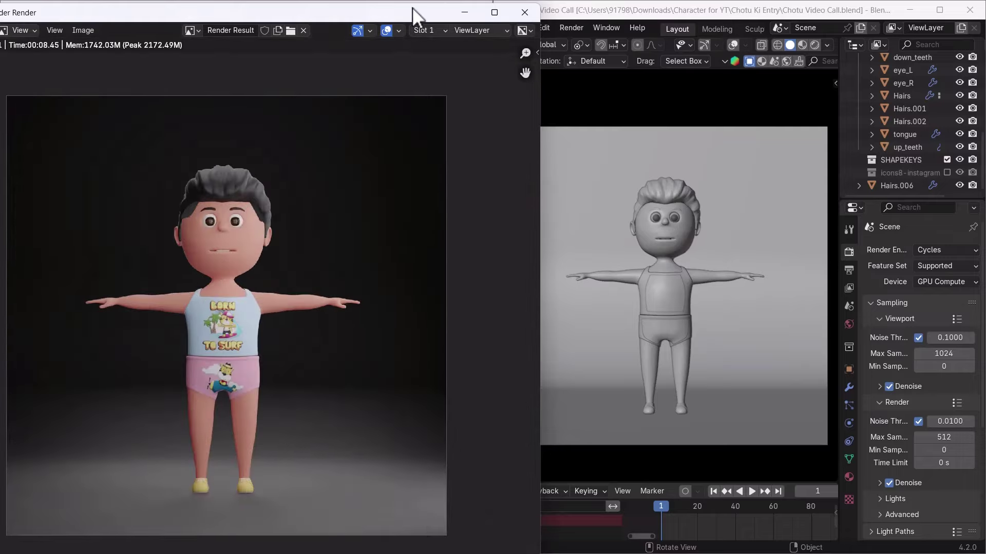
{"action": "mouse_move", "coordinate": [413, 9]}
{"action": "left_mouse_down"}
{"action": "mouse_move", "coordinate": [365, 9]}
{"action": "mouse_move", "coordinate": [386, 28]}
{"action": "mouse_move", "coordinate": [382, 36]}
{"action": "mouse_move", "coordinate": [242, 70]}
{"action": "mouse_move", "coordinate": [312, 50]}
{"action": "mouse_move", "coordinate": [305, 27]}
{"action": "left_mouse_up"}
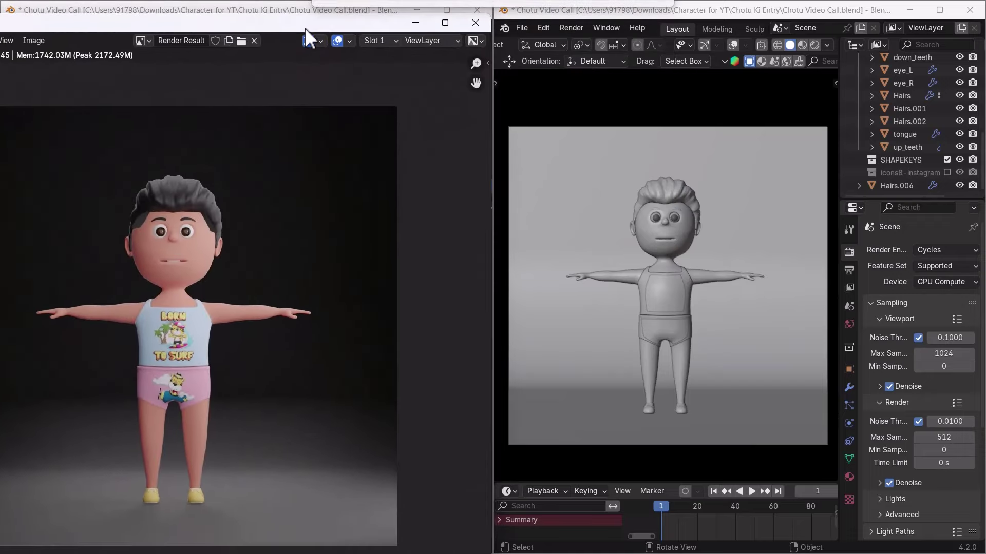
Set Render Max Samples to 64 and render the current frame again
{"action": "left_click", "coordinate": [953, 440]}
{"action": "type", "text": "64"}
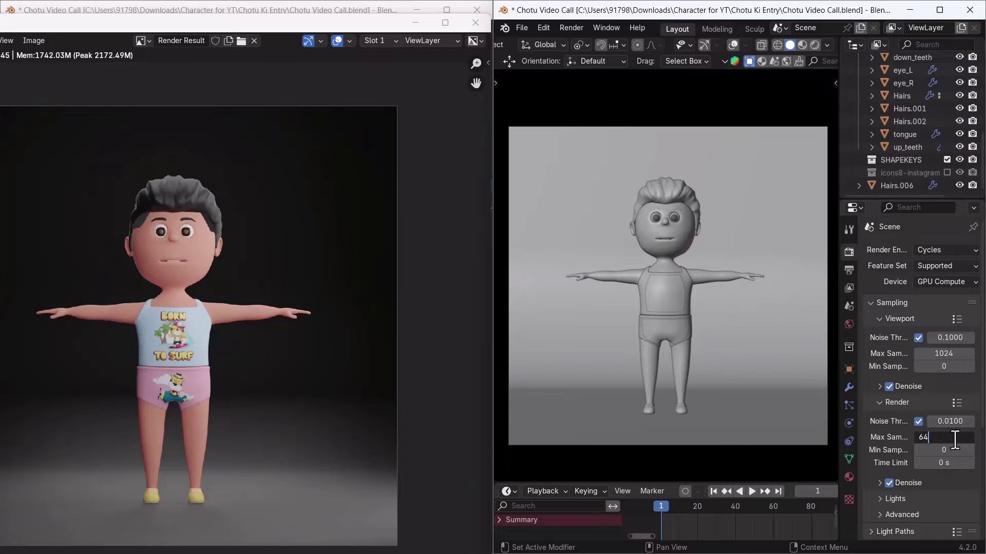
{"action": "key", "text": "Return"}
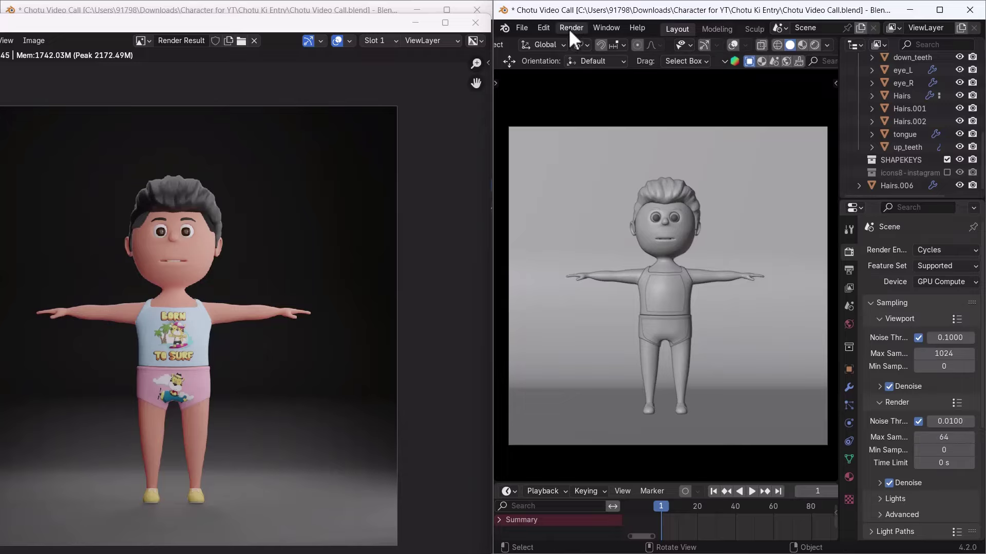
{"action": "left_click", "coordinate": [570, 28]}
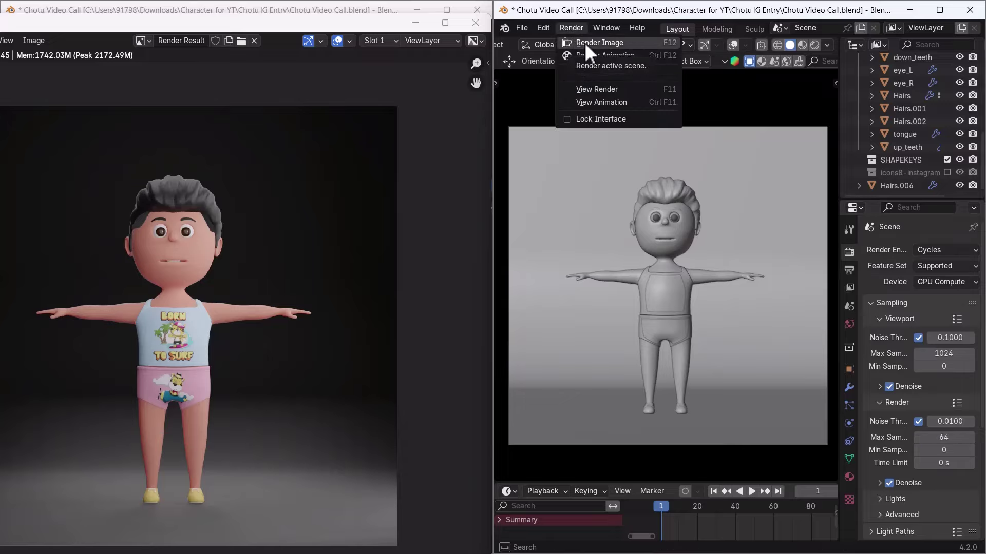
{"action": "left_click", "coordinate": [590, 43]}
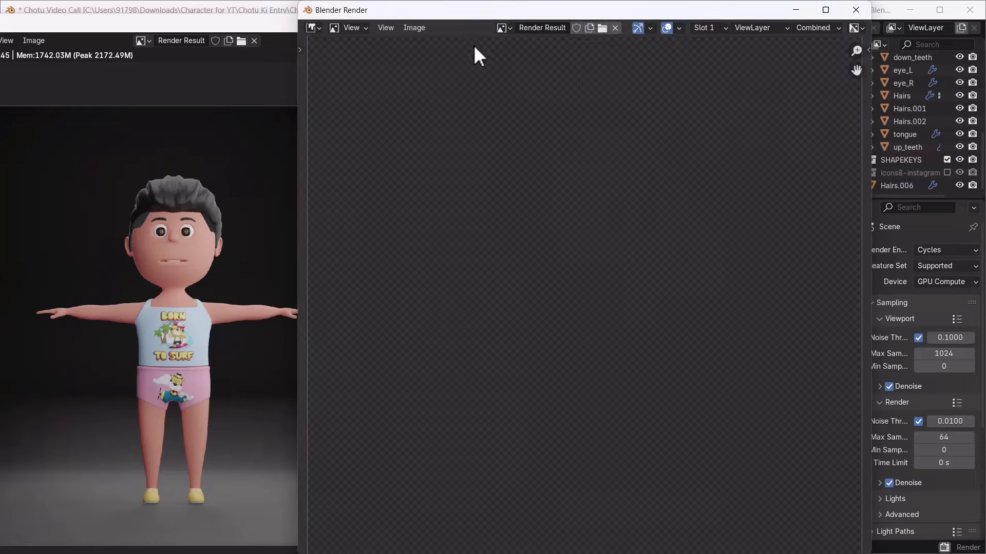
Move the new 64-sample render window to the right, beside the earlier render
{"action": "left_click_drag", "start_coordinate": [411, 10], "coordinate": [517, 18]}
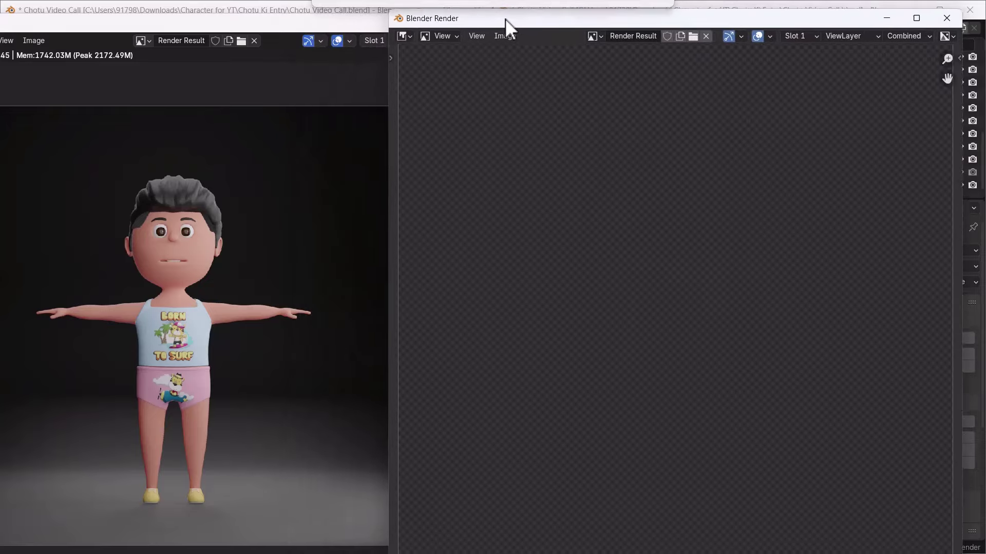
{"action": "left_click_drag", "start_coordinate": [260, 10], "coordinate": [256, 16]}
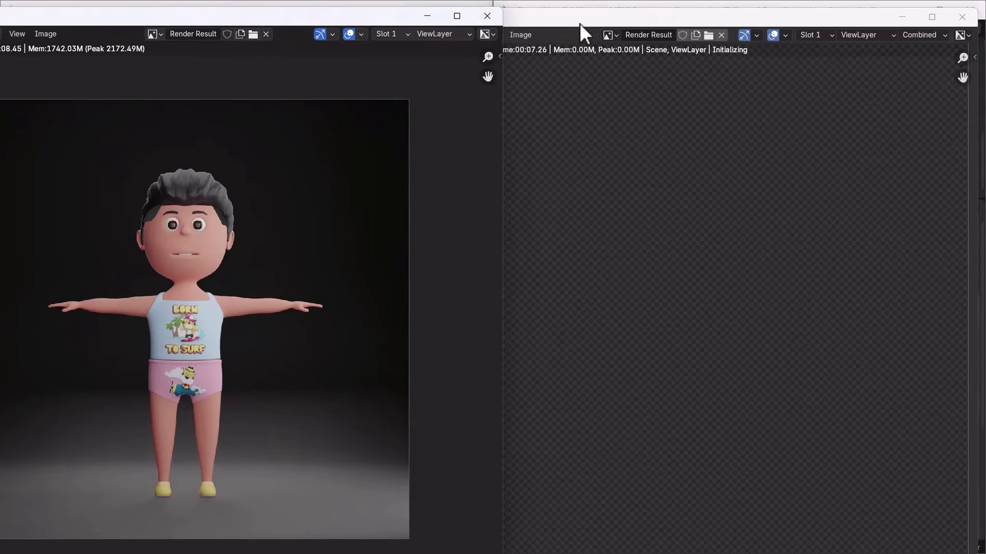
{"action": "left_click_drag", "start_coordinate": [585, 20], "coordinate": [590, 27]}
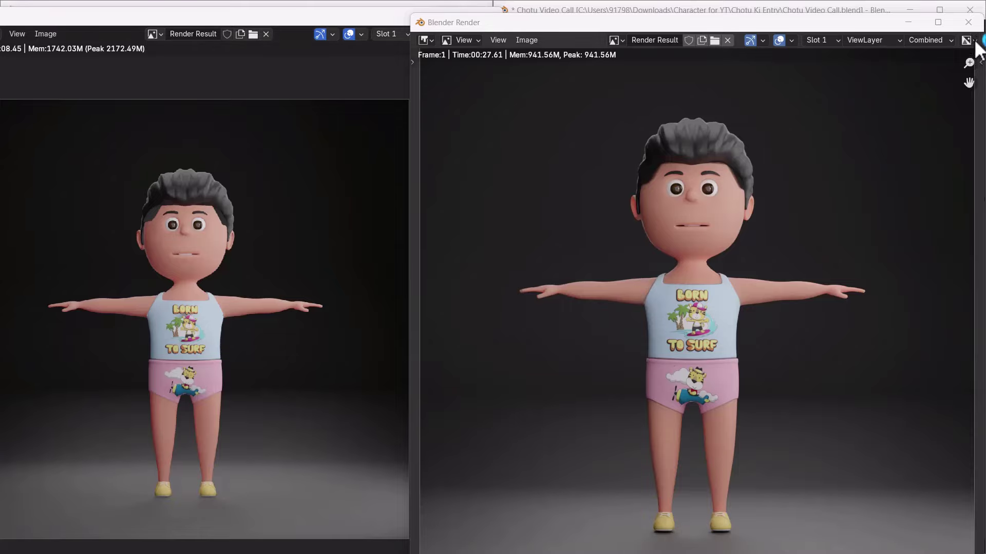
Close the 64-sample render, set Max Samples to 512 then 128, and render again
{"action": "left_click", "coordinate": [968, 22]}
{"action": "left_click", "coordinate": [943, 436]}
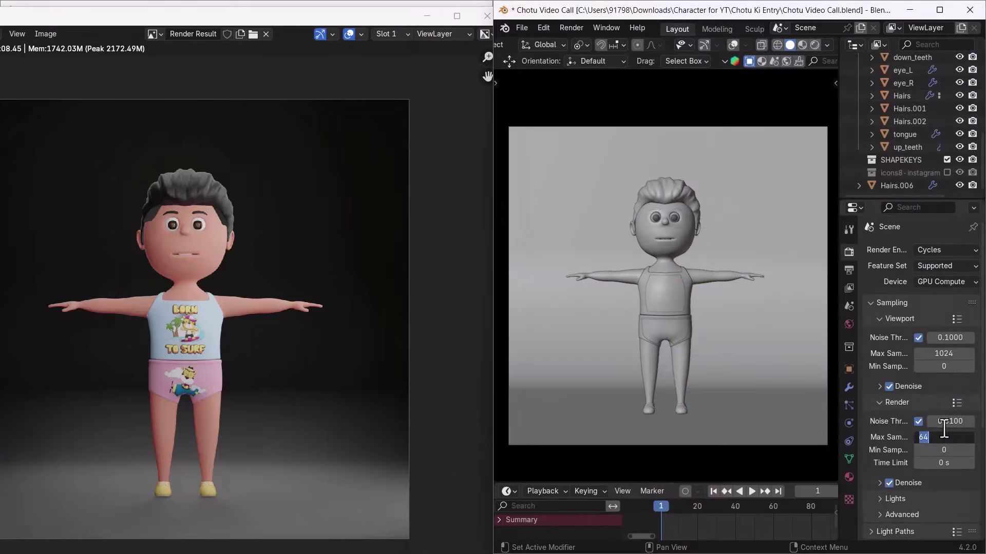
{"action": "type", "text": "512"}
{"action": "key", "text": "Return"}
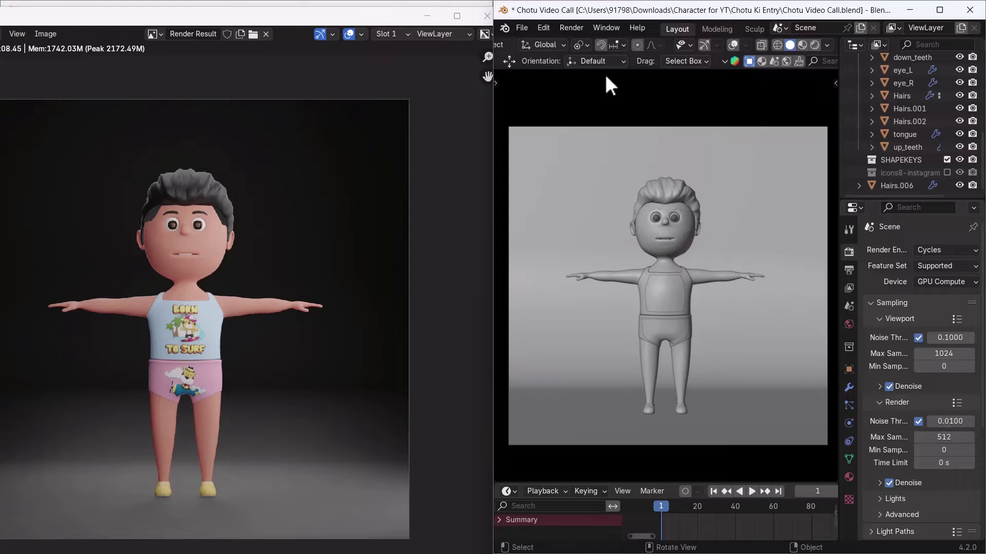
{"action": "left_click", "coordinate": [953, 436]}
{"action": "type", "text": "128"}
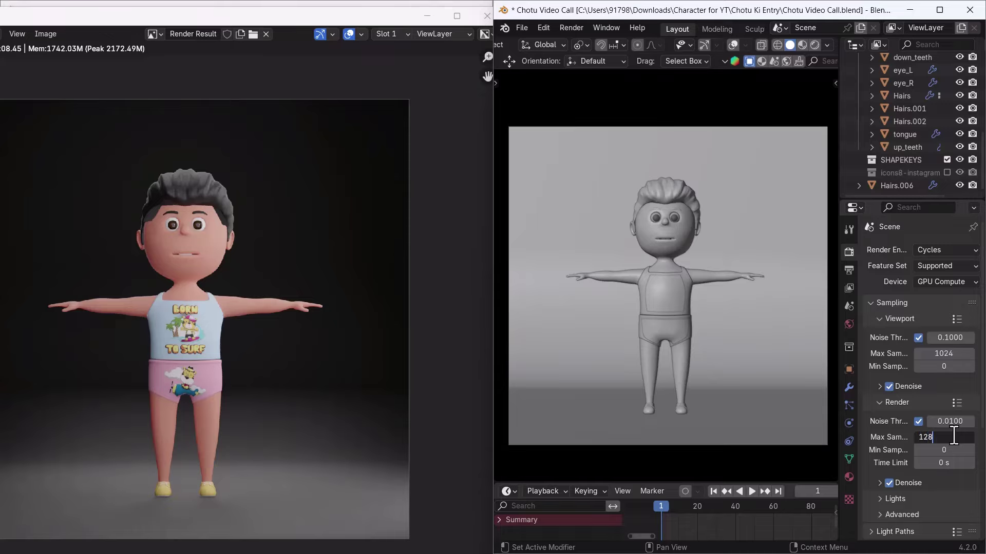
{"action": "key", "text": "Return"}
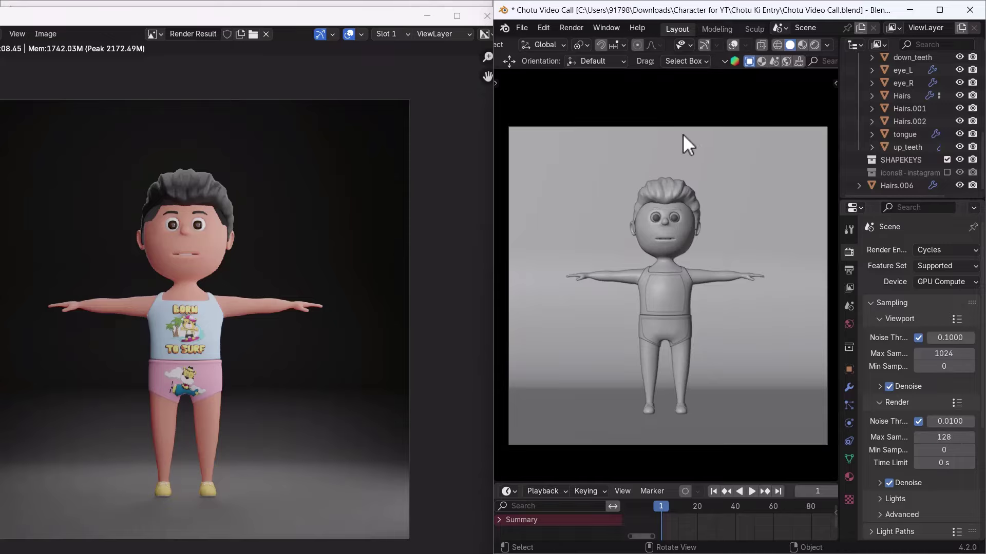
{"action": "left_click", "coordinate": [571, 31]}
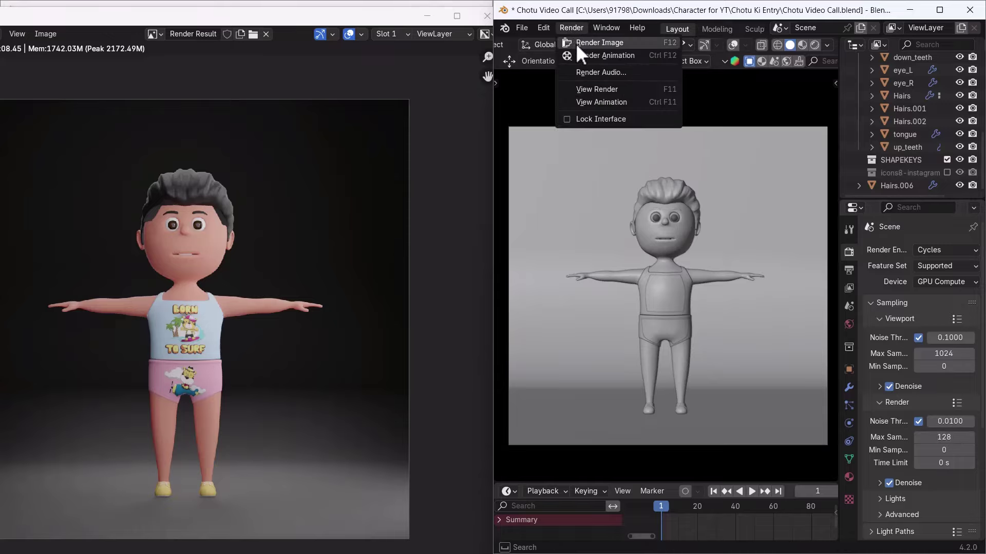
{"action": "left_click", "coordinate": [575, 43]}
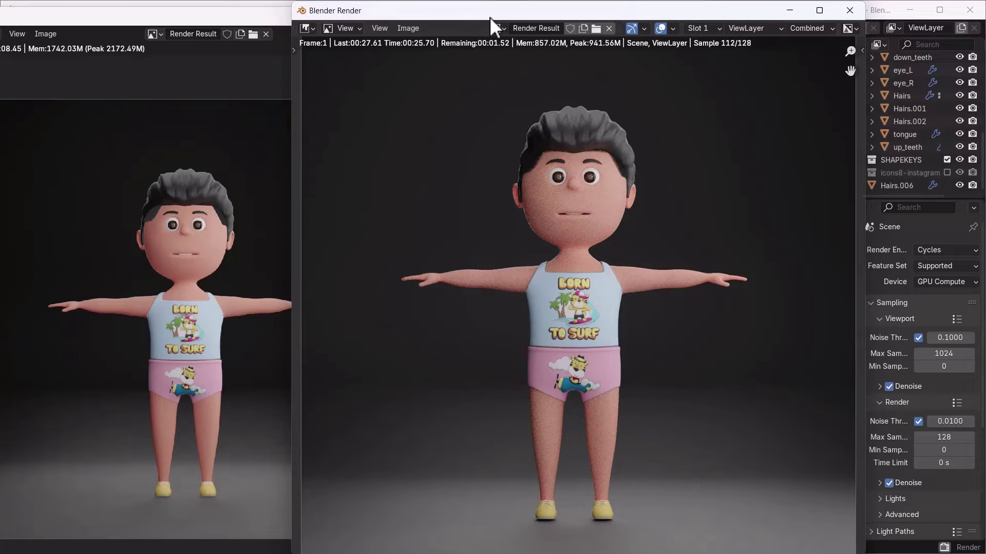
Put the 128-sample render window on the right and the earlier render on the left
{"action": "left_click_drag", "start_coordinate": [485, 11], "coordinate": [603, 14]}
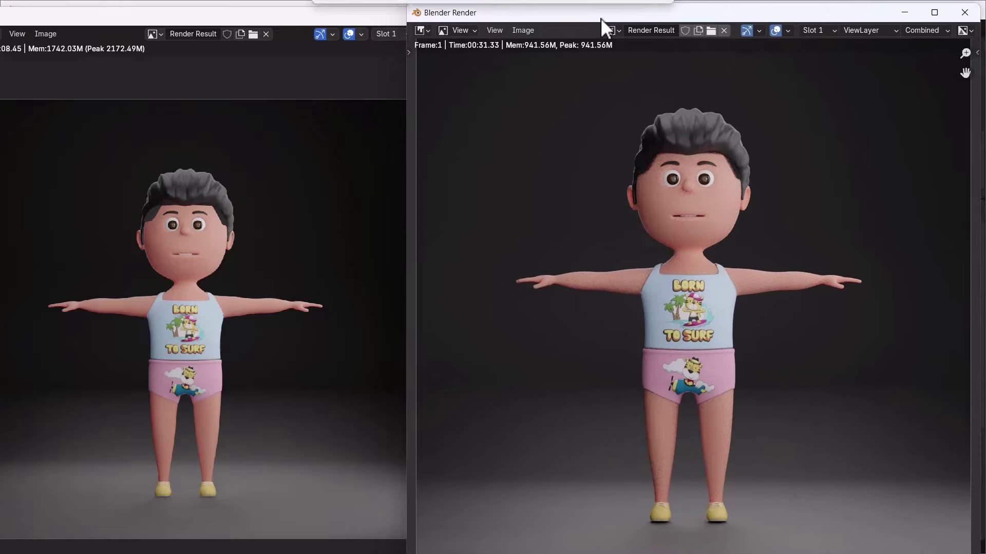
{"action": "left_click_drag", "start_coordinate": [229, 25], "coordinate": [267, 23]}
{"action": "scroll", "coordinate": [272, 308], "scroll_direction": "up", "scroll_amount": 1}
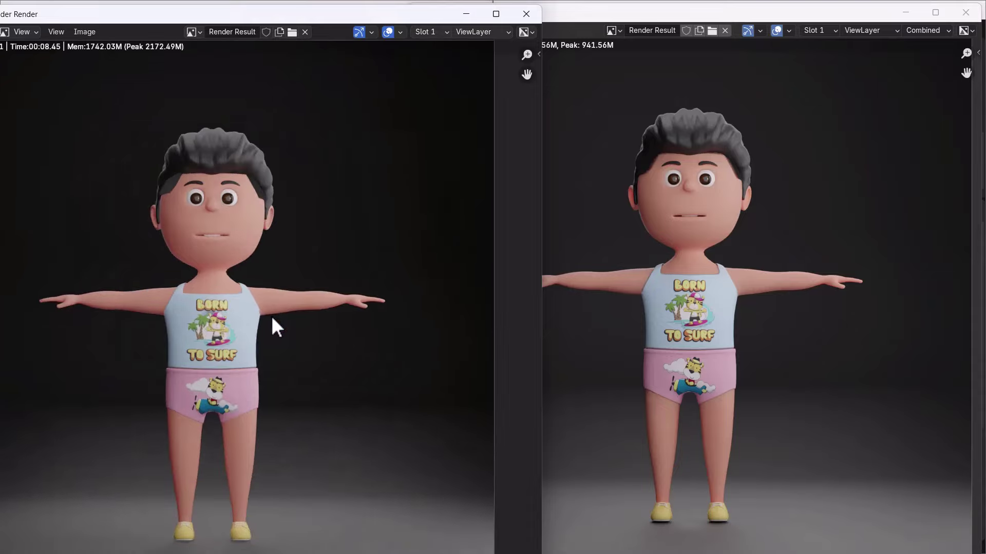
{"action": "scroll", "coordinate": [247, 305], "scroll_direction": "down", "scroll_amount": 1}
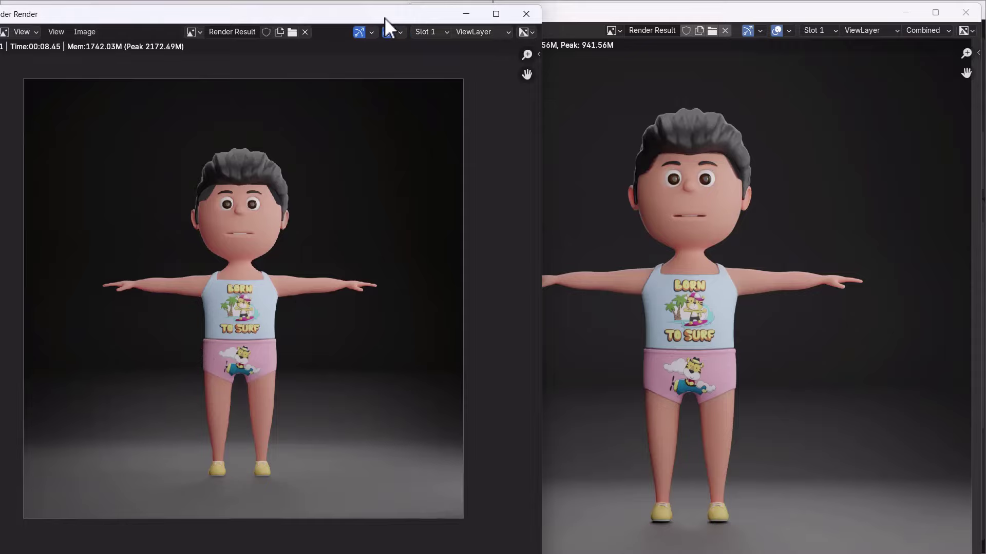
{"action": "mouse_move", "coordinate": [384, 17]}
{"action": "left_mouse_down"}
{"action": "mouse_move", "coordinate": [235, 21]}
{"action": "mouse_move", "coordinate": [365, 40]}
{"action": "left_mouse_up"}
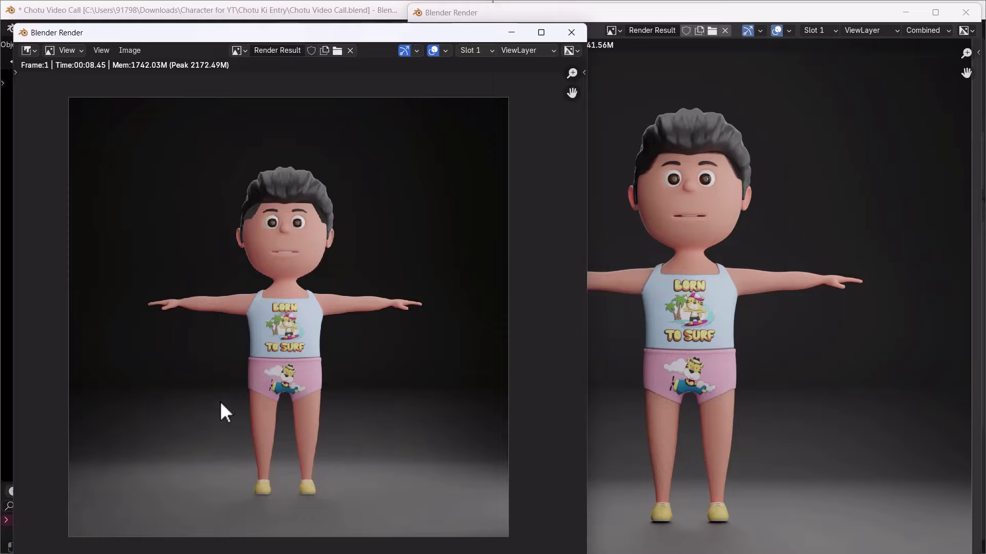
Snap the earlier render window to the top-left and zoom both images to fill their halves
{"action": "mouse_move", "coordinate": [411, 28]}
{"action": "left_mouse_down"}
{"action": "mouse_move", "coordinate": [396, 17]}
{"action": "mouse_move", "coordinate": [343, 32]}
{"action": "left_mouse_up"}
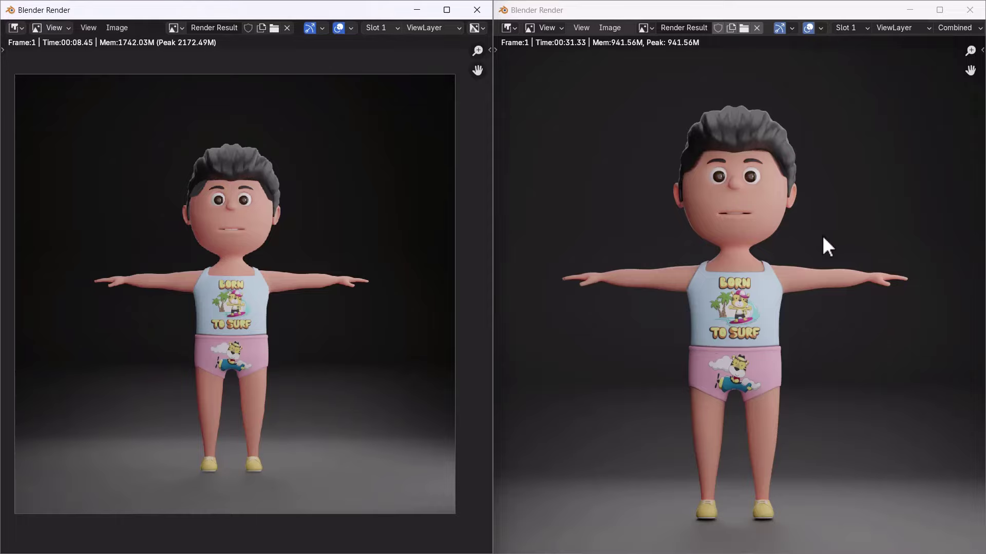
{"action": "scroll", "coordinate": [821, 234], "scroll_direction": "up", "scroll_amount": 2}
{"action": "scroll", "coordinate": [821, 234], "scroll_direction": "down", "scroll_amount": 2}
{"action": "scroll", "coordinate": [255, 256], "scroll_direction": "up", "scroll_amount": 1}
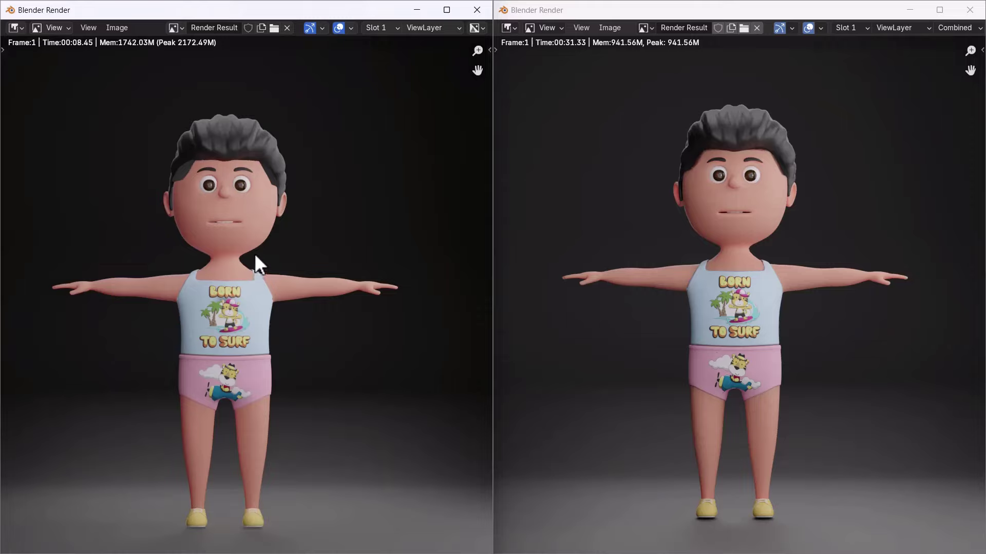